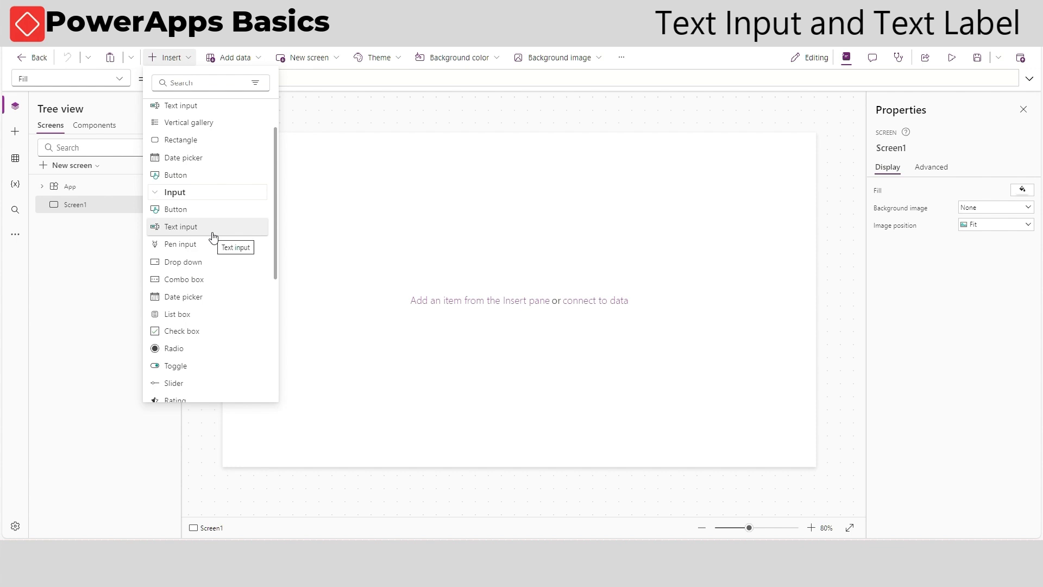
Insert a text input on the screen and place it at about 248, 212 with size about 260 x 43
click(213, 238)
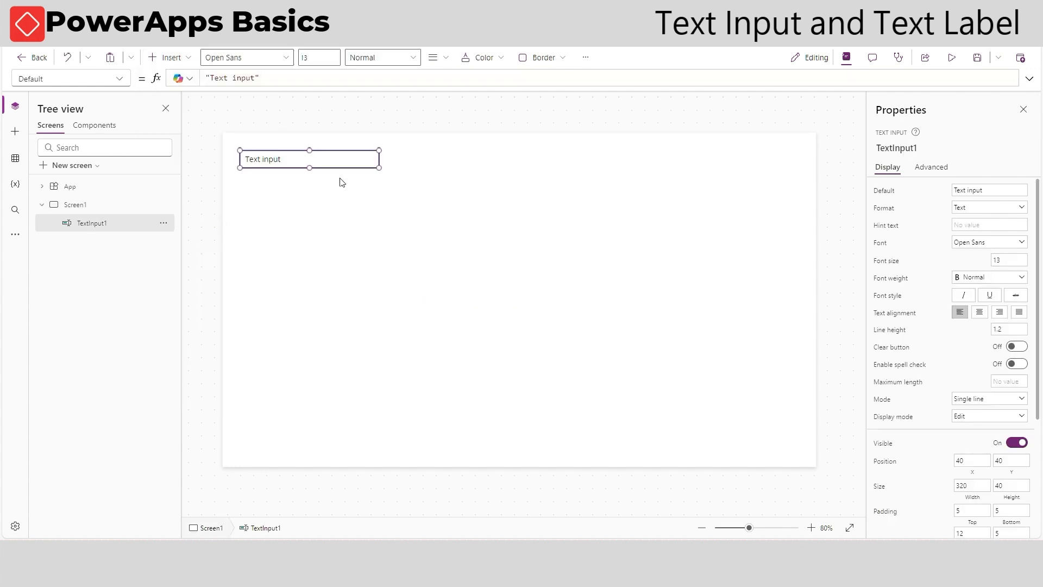
drag(255, 169, 345, 244)
drag(470, 241, 446, 245)
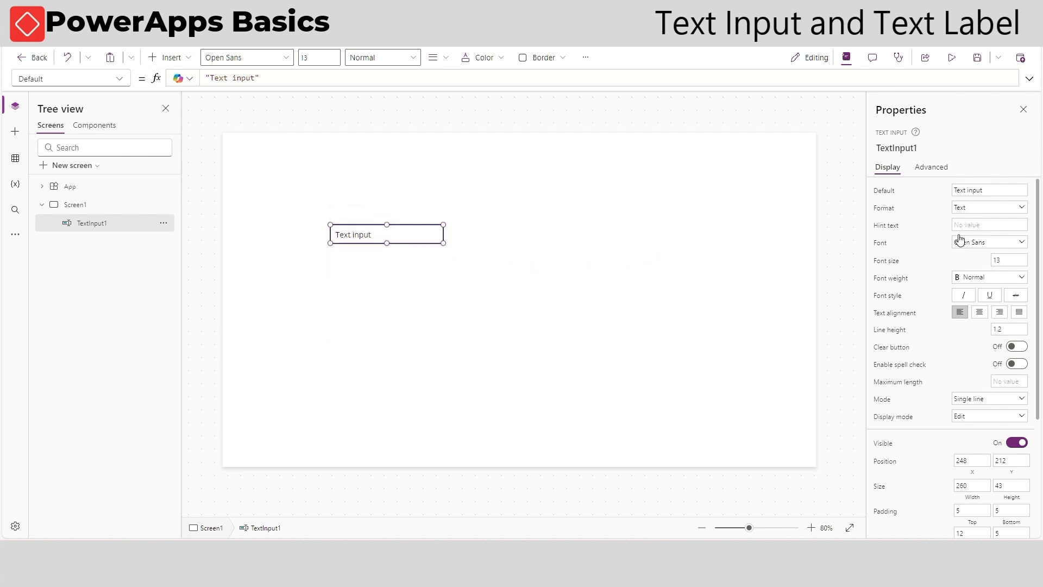
Replace the text input's Default value with Default
click(996, 190)
key(BackSpace)
click(936, 185)
click(978, 190)
text(D)
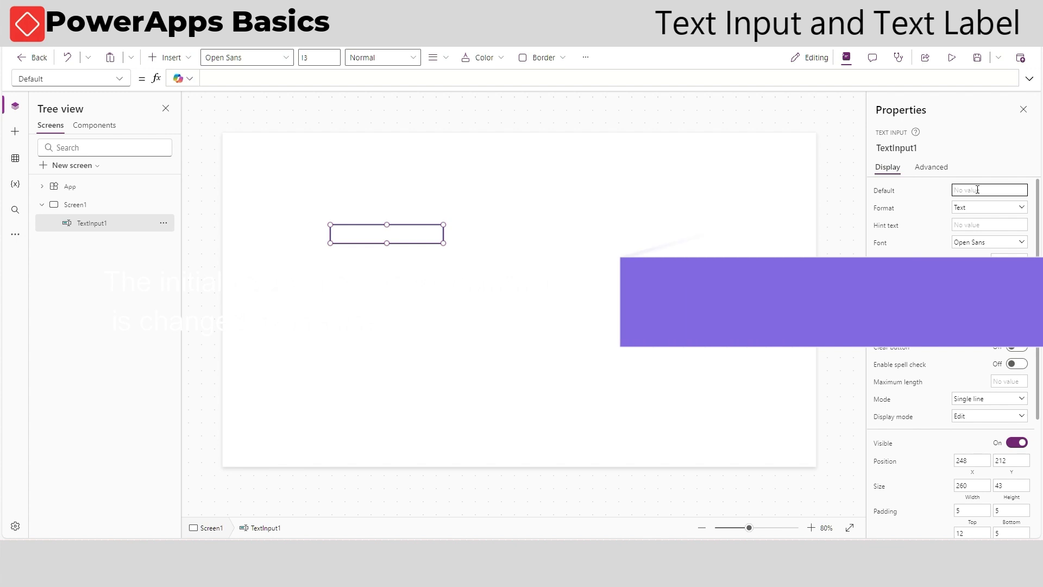
text(efault)
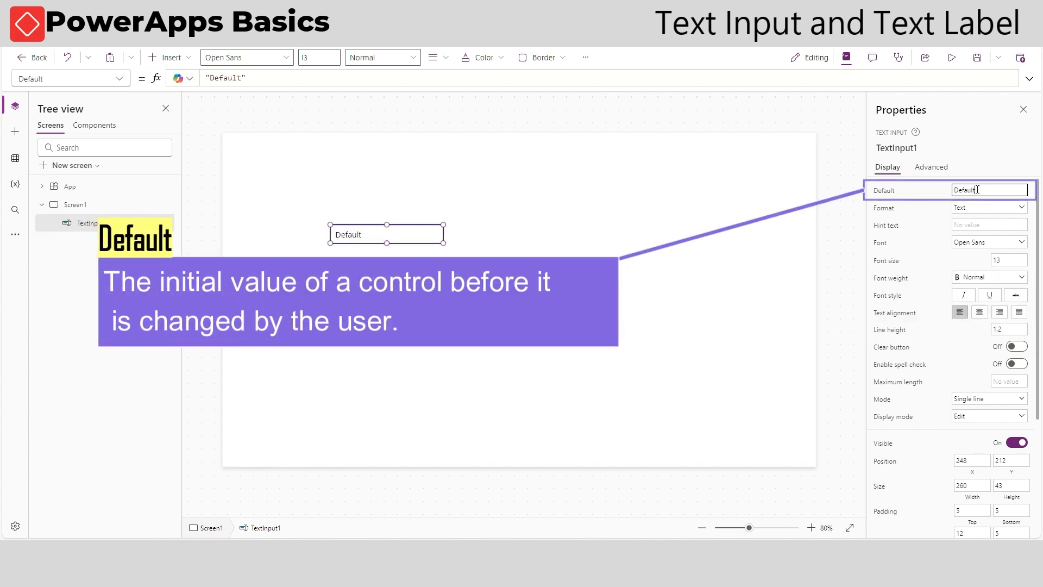
Clear the text input's Default value and set its Format to Number
drag(978, 189, 942, 190)
key(BackSpace)
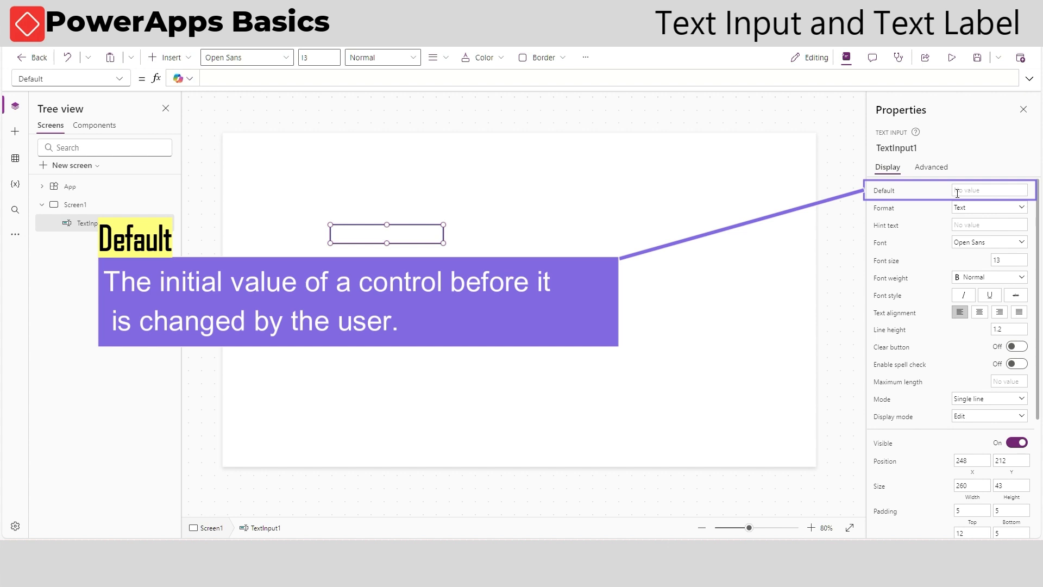
click(993, 208)
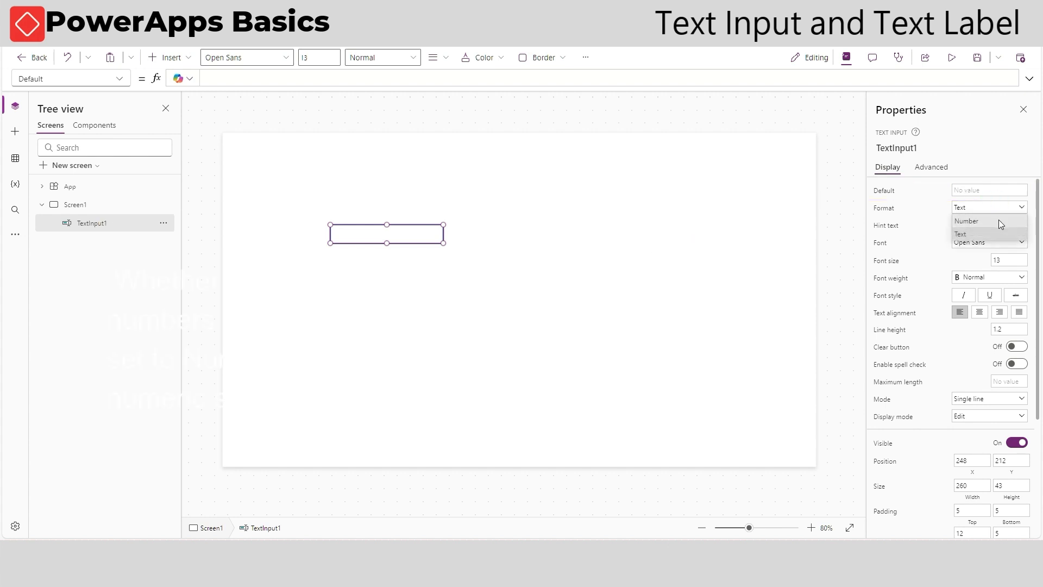
click(998, 221)
Try Default values 123 and asdasda on the Number-format text input, then clear the Default value
click(980, 188)
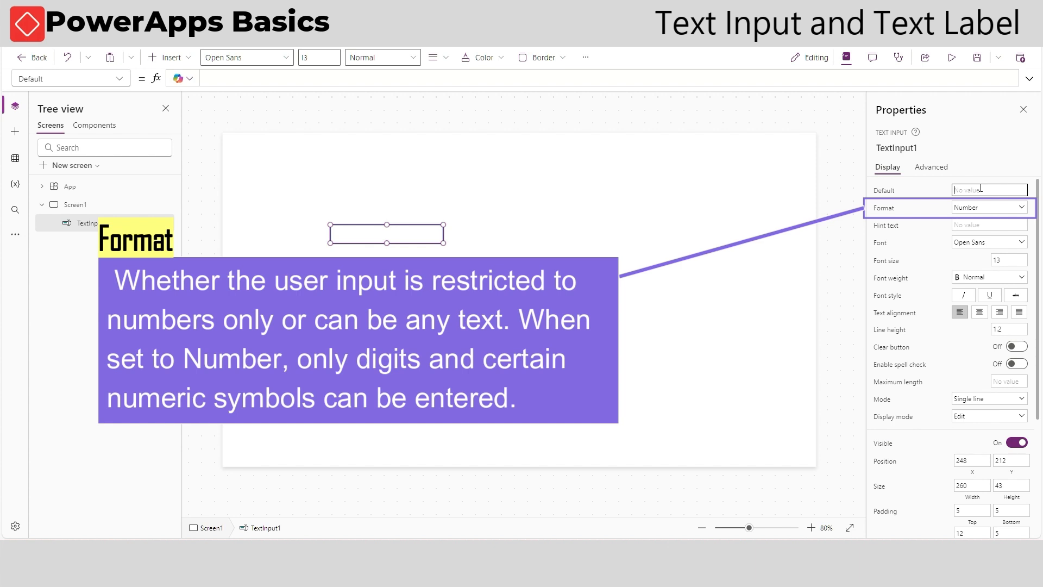
click(927, 196)
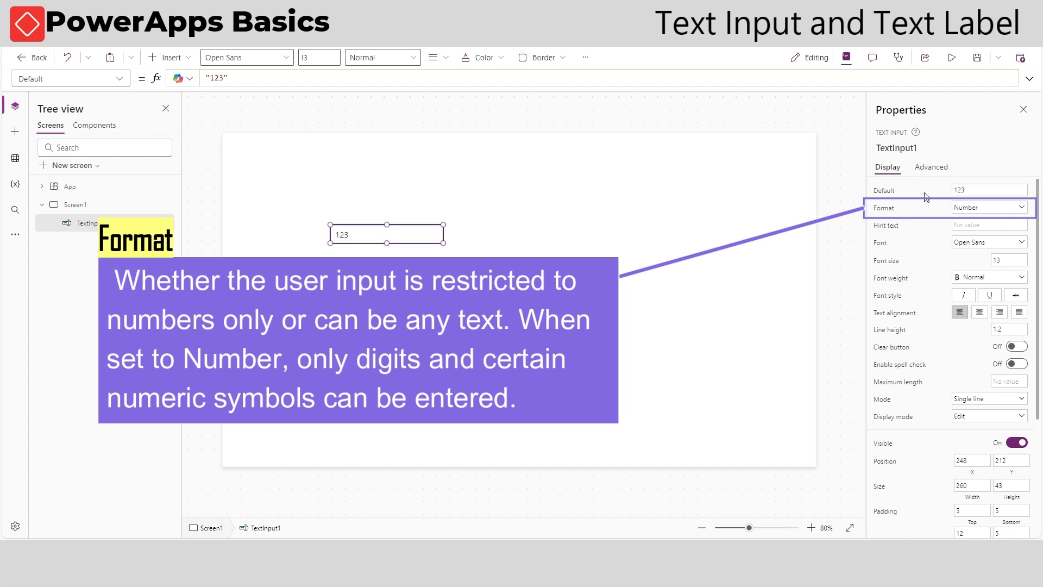
double_click(969, 186)
text(asd)
click(911, 185)
click(987, 190)
text(asda)
click(918, 187)
double_click(996, 190)
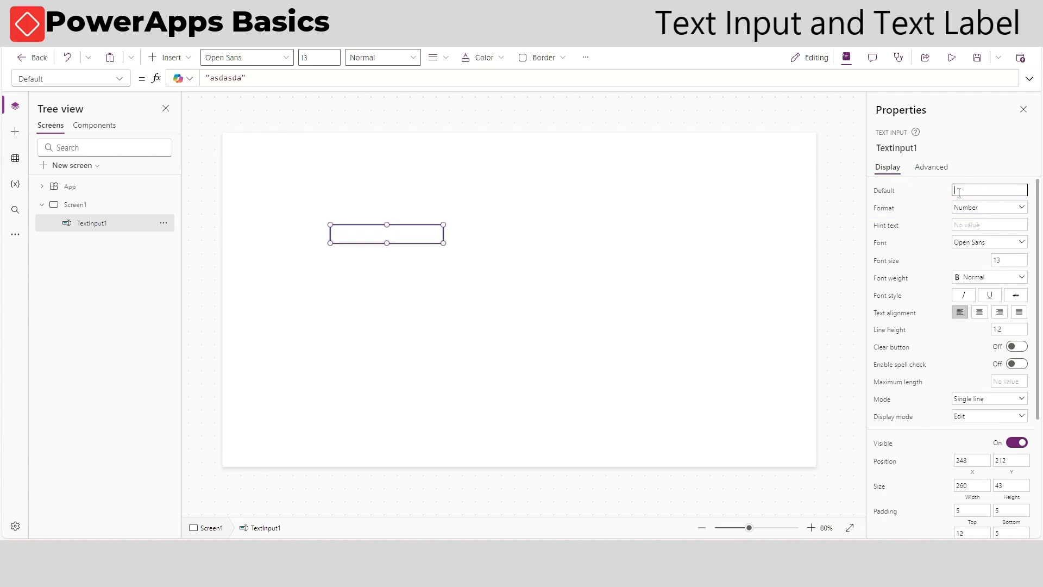
key(BackSpace)
Set the text input's Format back to Text and give it the hint text Enter your name
click(973, 207)
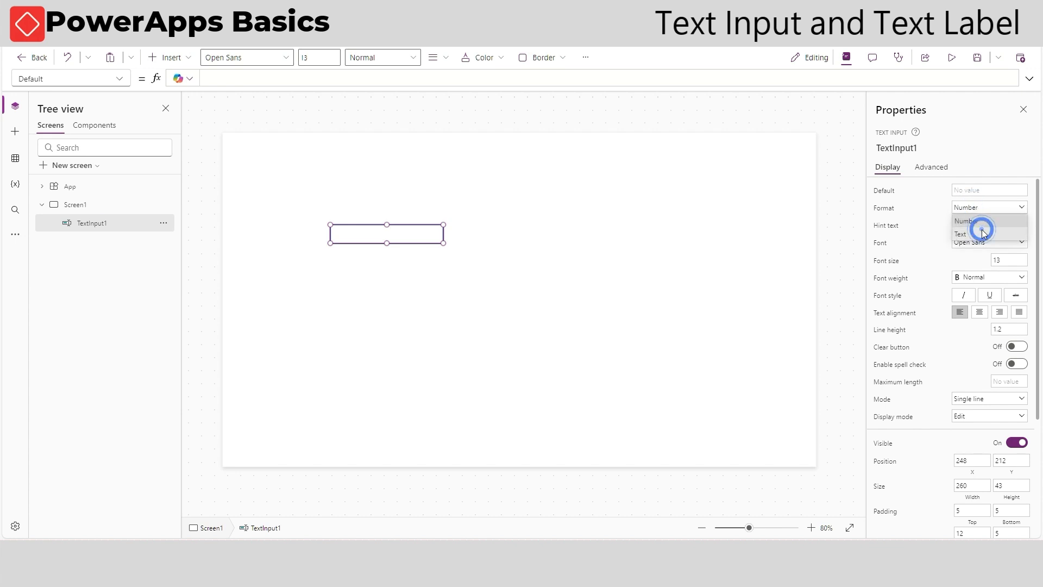
click(976, 233)
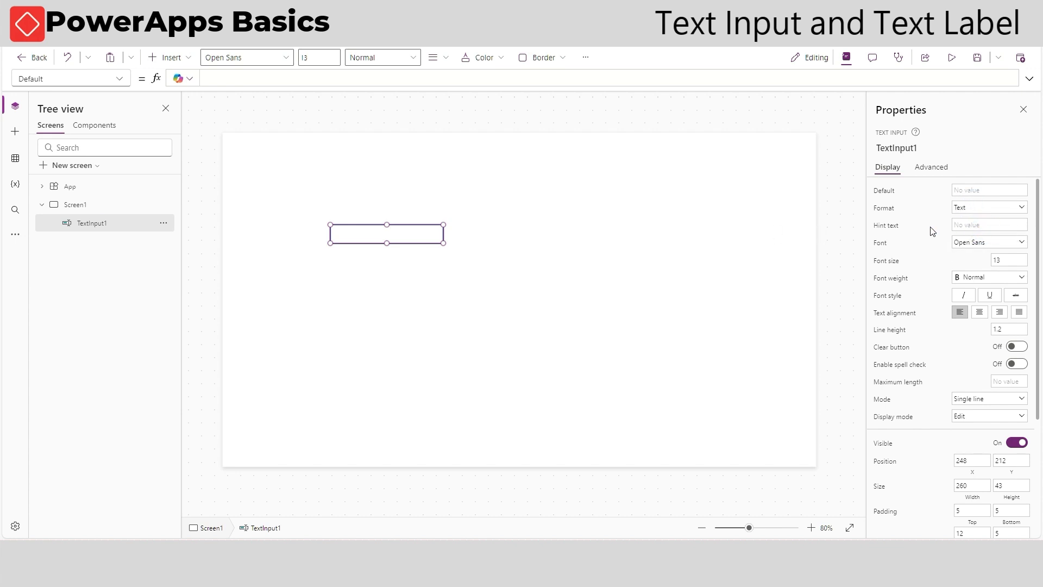
click(979, 225)
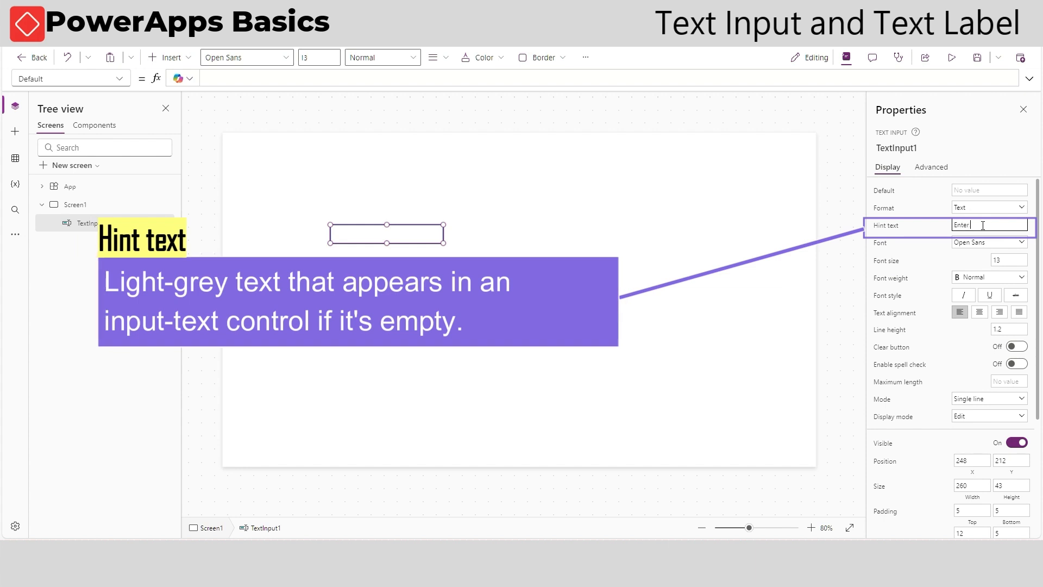
text(Enter your name)
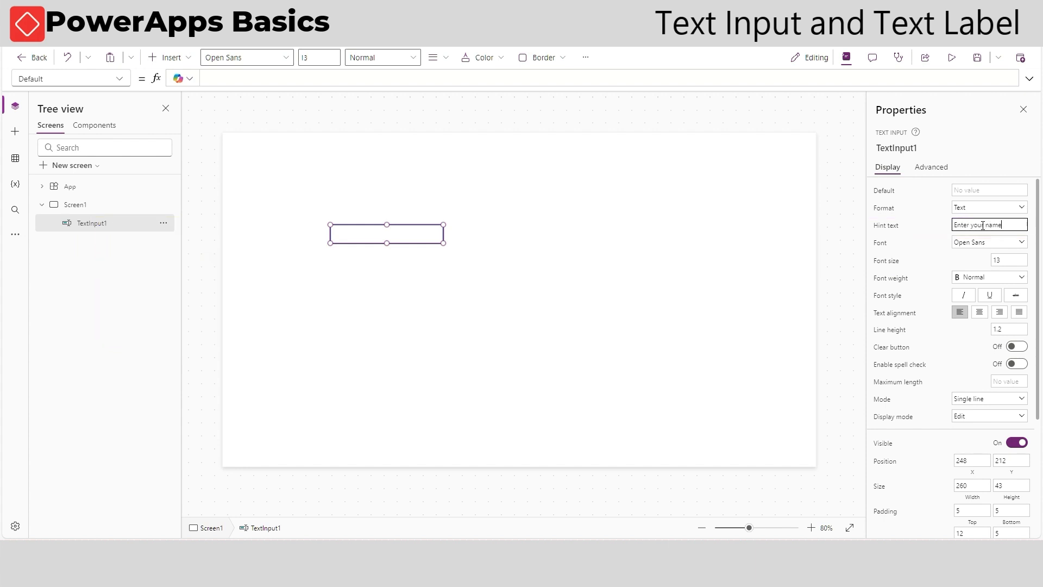
click(936, 227)
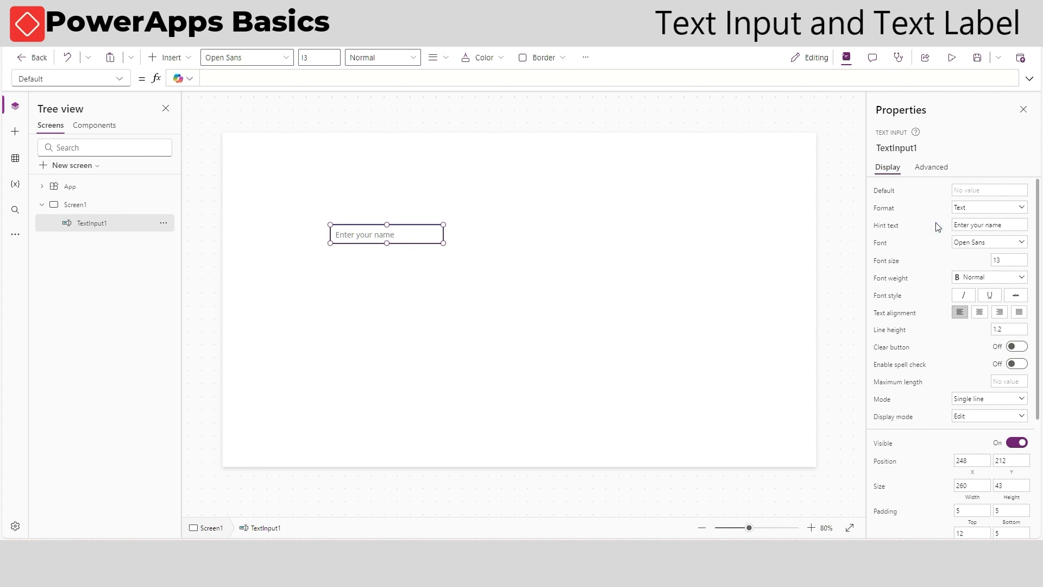
Preview the app and click into the text input to check its hint text, then close the preview
click(369, 249)
click(425, 234)
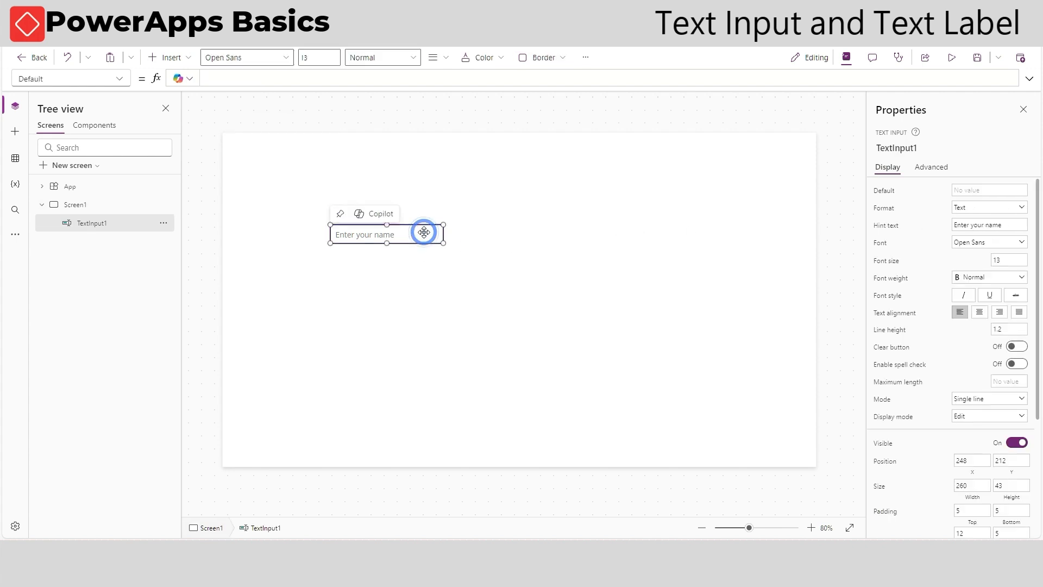
click(951, 57)
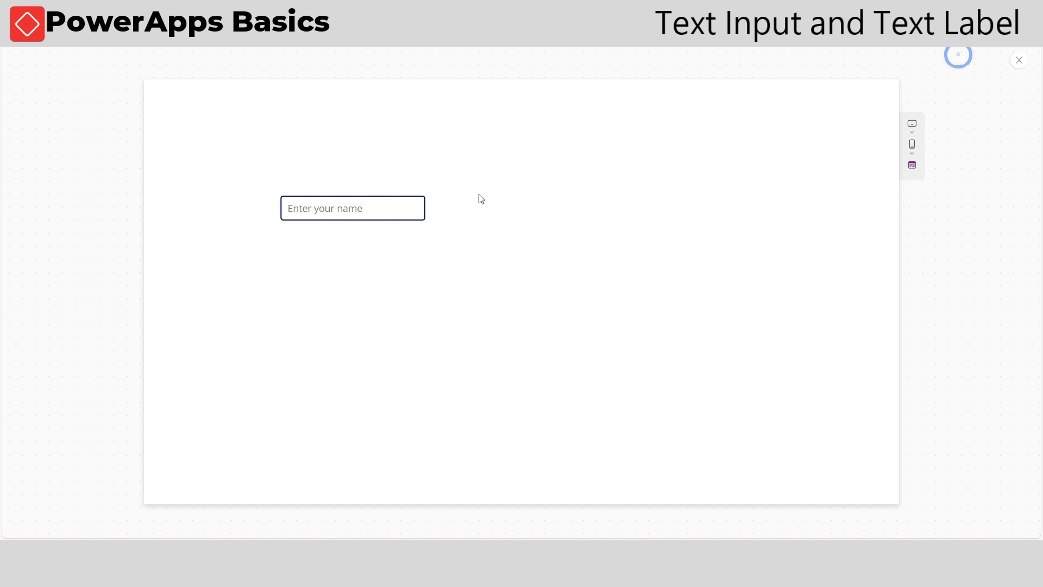
click(353, 209)
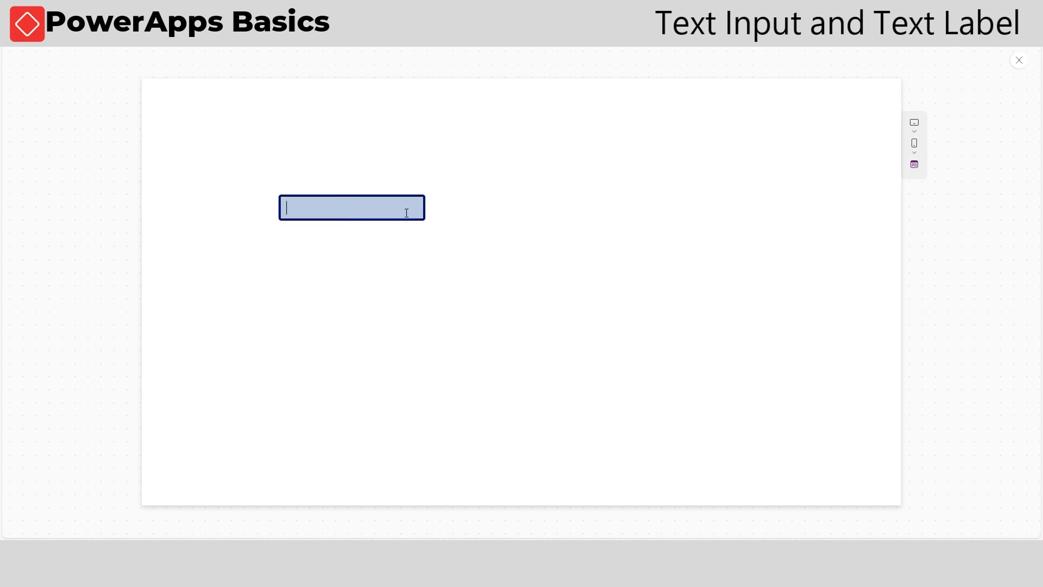
click(433, 241)
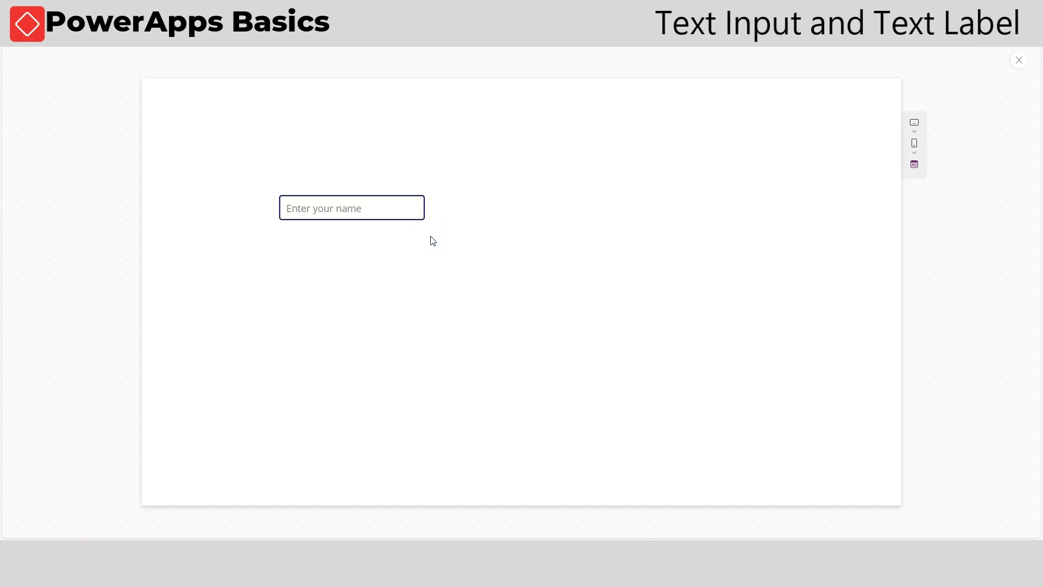
click(1020, 63)
Select the text input and turn on its Clear button
click(646, 325)
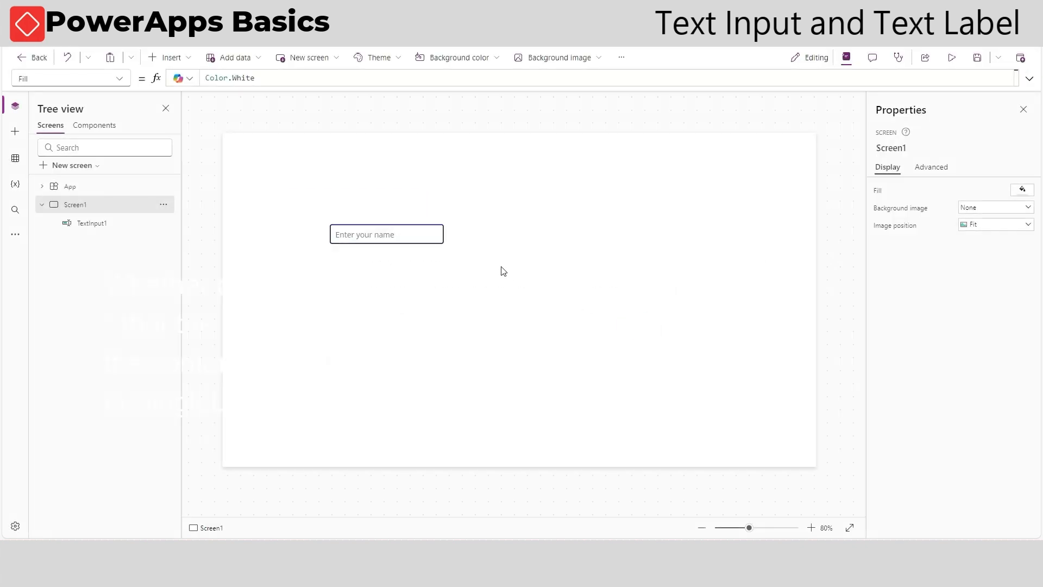
click(438, 240)
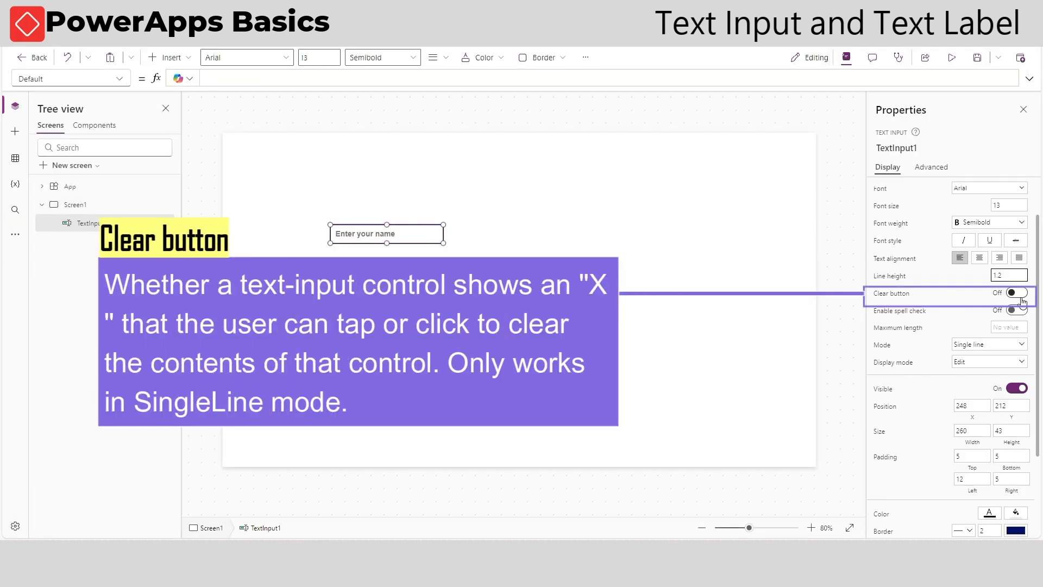
click(1019, 294)
Preview the app, type Mike into the text input and clear it with its X button, then close the preview
click(952, 57)
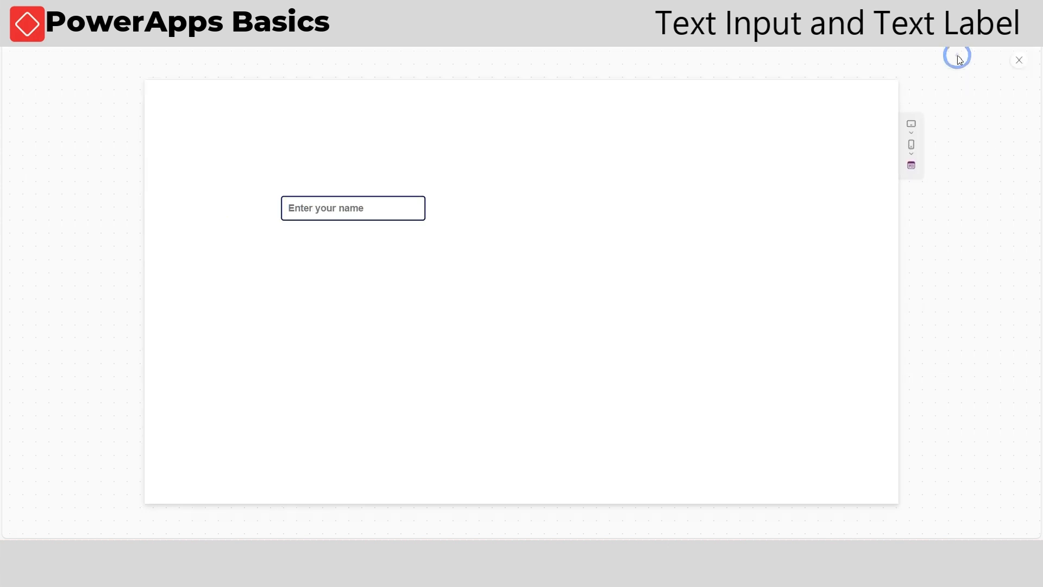
click(399, 206)
text(Mike)
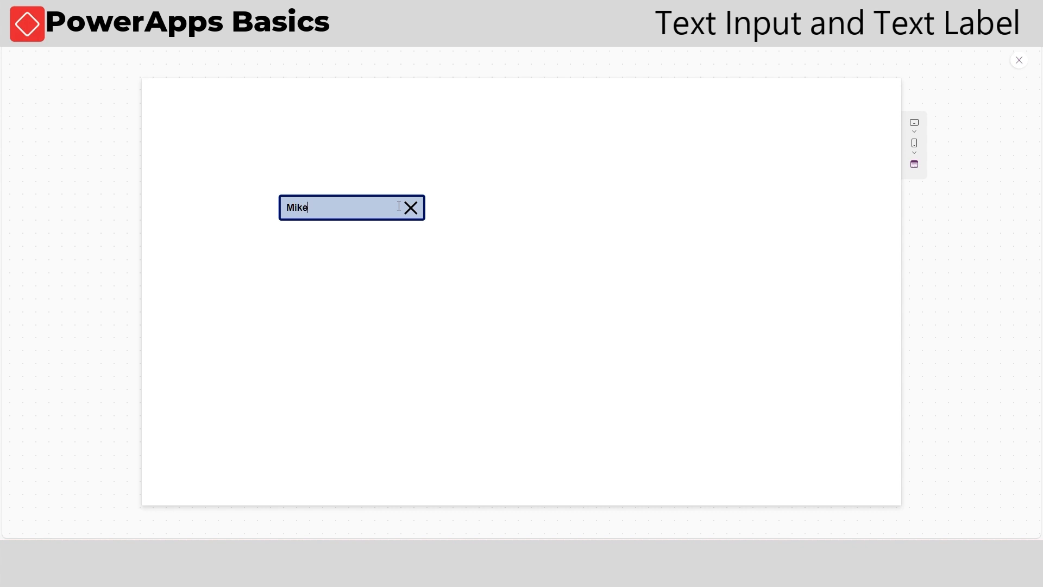
click(497, 269)
click(413, 210)
click(1020, 59)
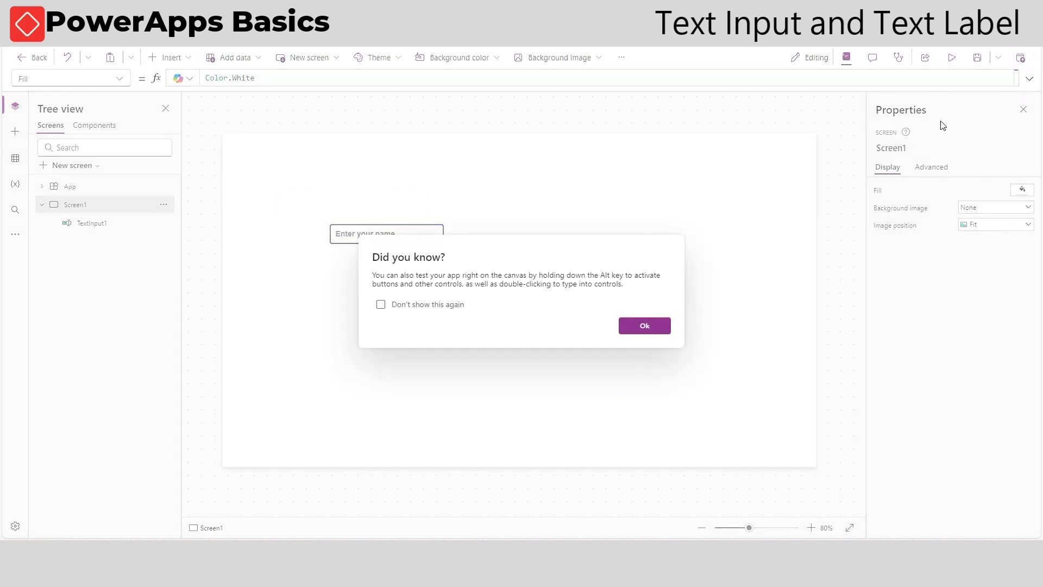
click(640, 324)
Set the text input's Maximum length to 8
click(405, 241)
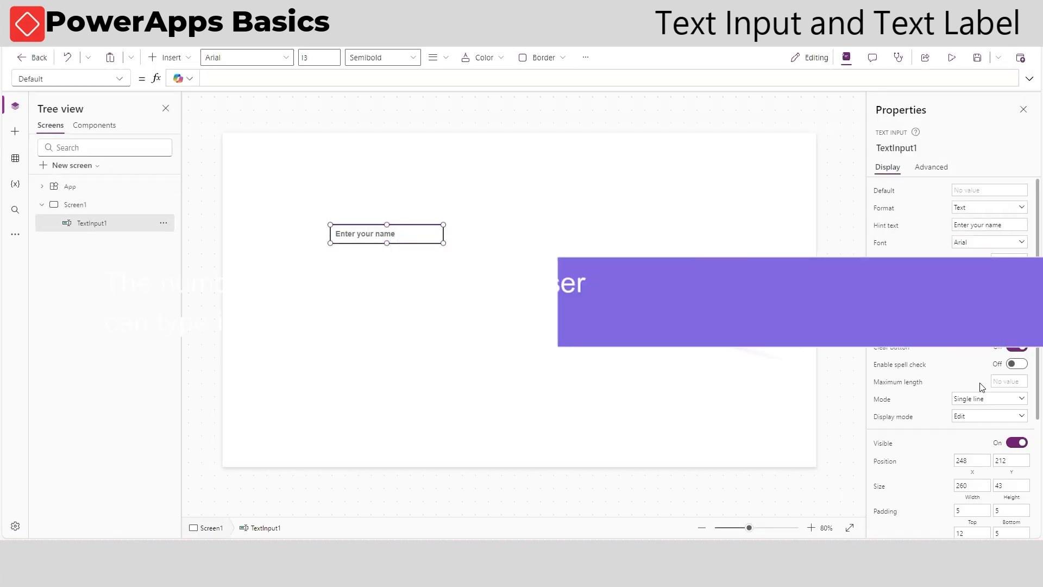
click(1017, 383)
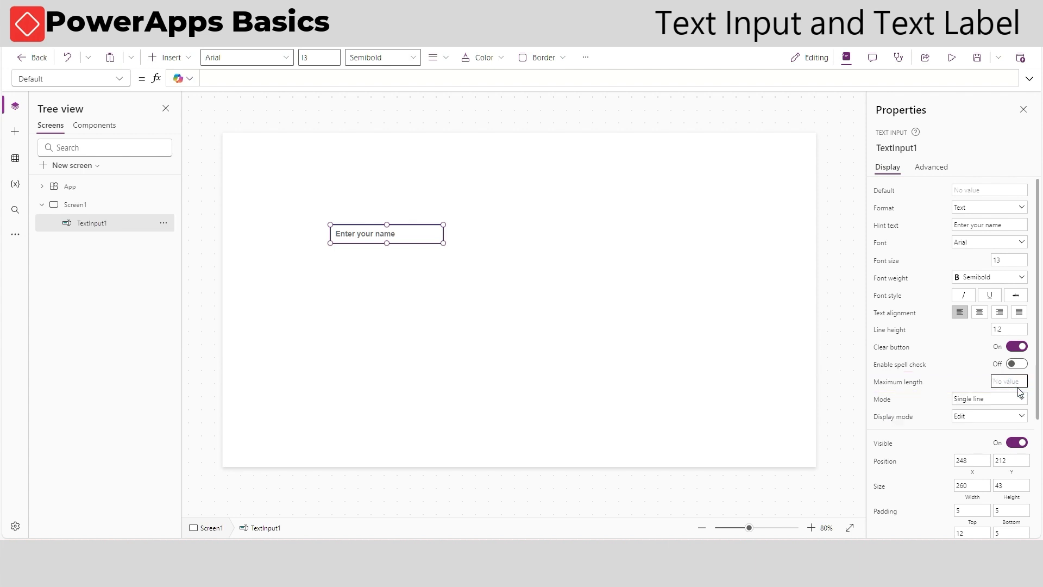
Preview the app, type 123 into the text input and clear it, then close the preview
click(952, 58)
click(356, 212)
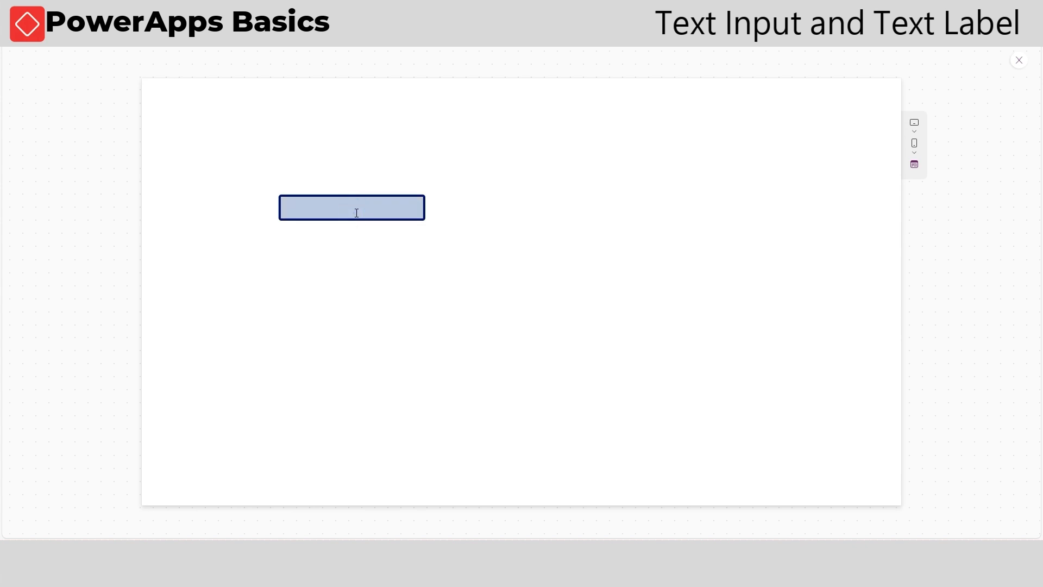
text(12345678)
click(410, 209)
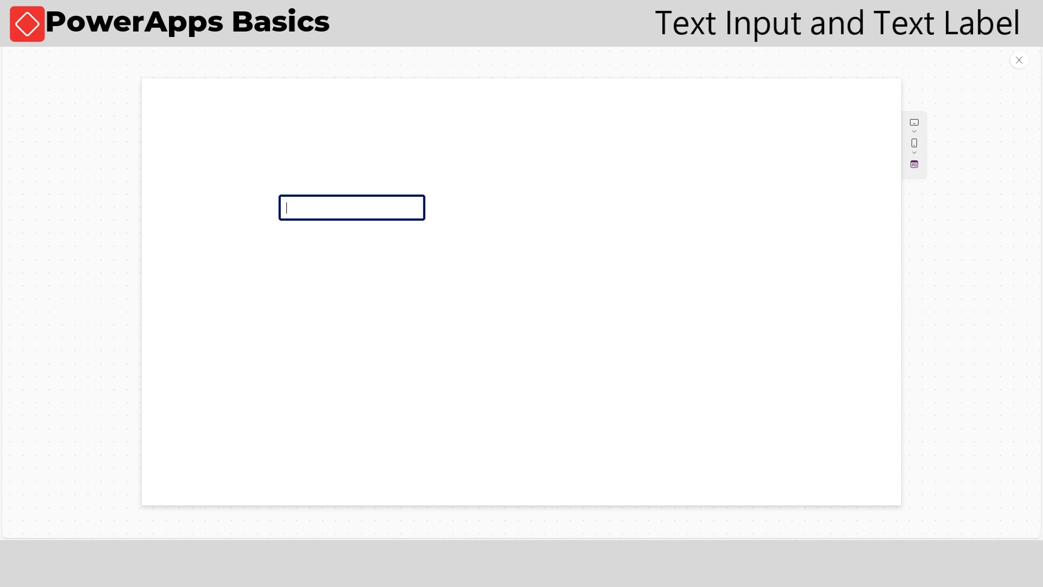
click(1020, 62)
Select the text input and clear its Maximum length value
click(659, 325)
click(440, 240)
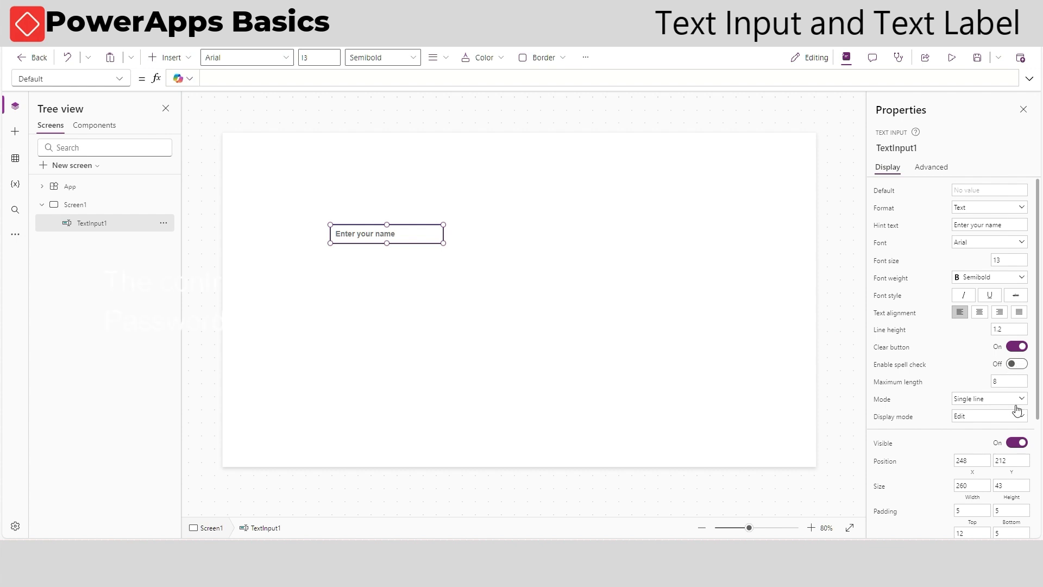
click(1018, 382)
key(BackSpace)
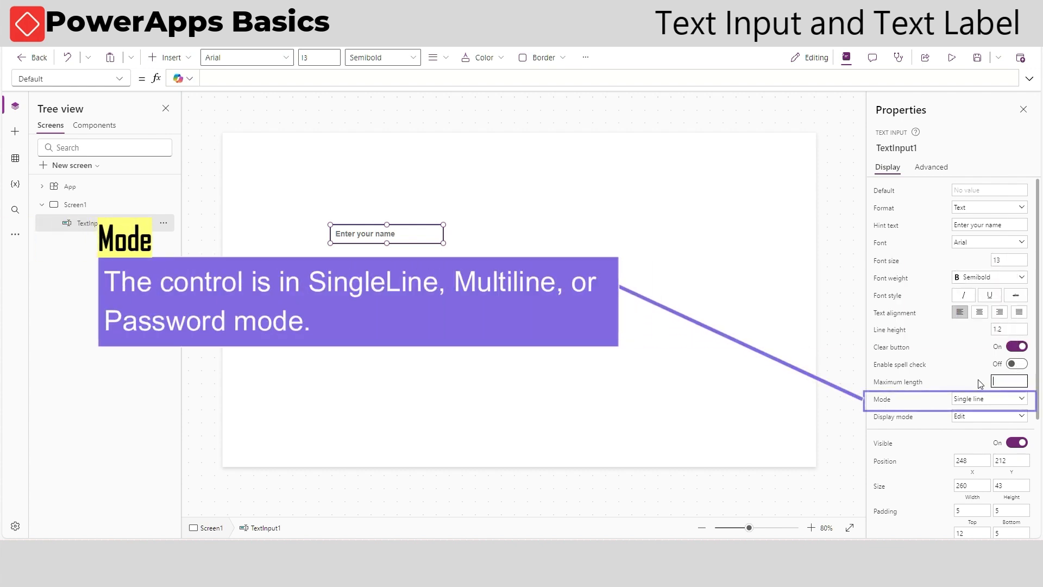
Review the Mode options of the text input without changing them
click(969, 378)
click(1001, 399)
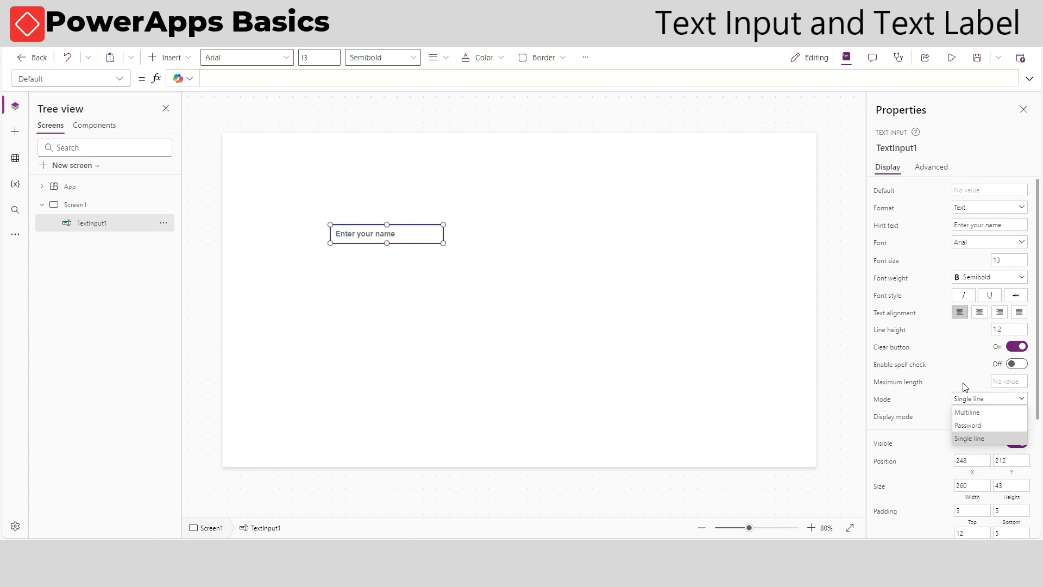
click(653, 288)
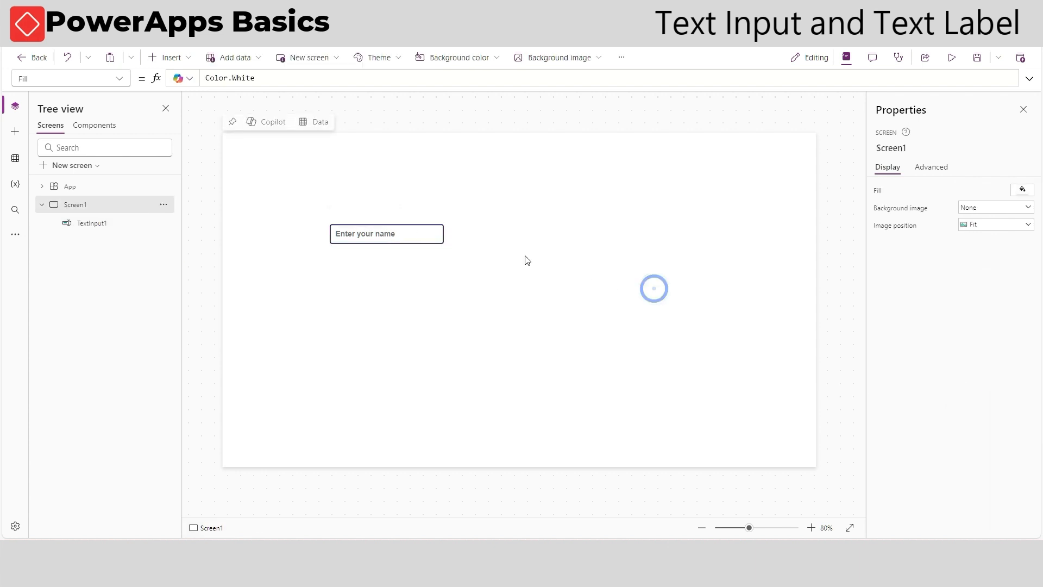
Resize the text input to about 625 x 295
click(431, 231)
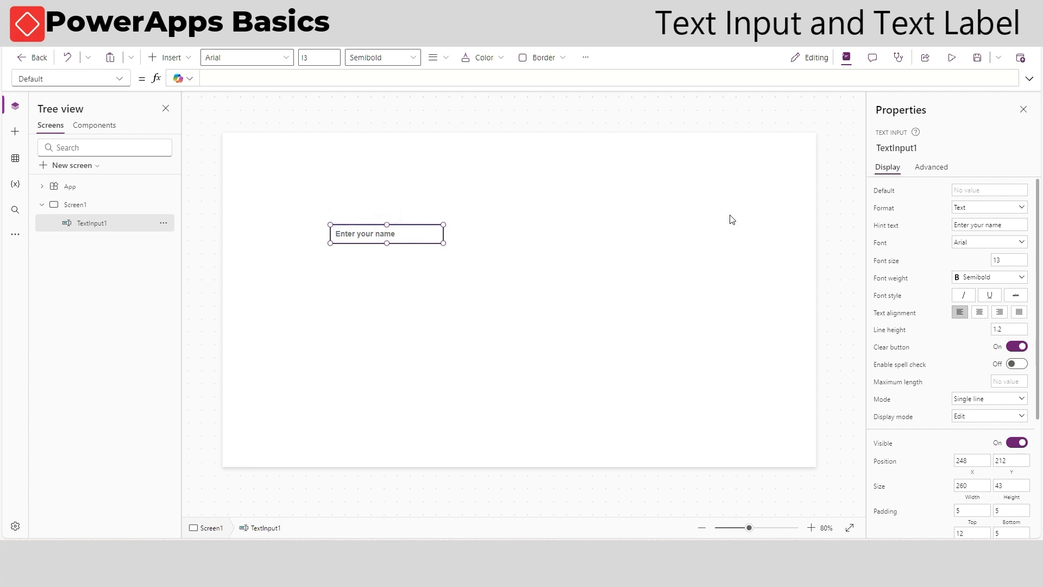
drag(443, 242, 604, 355)
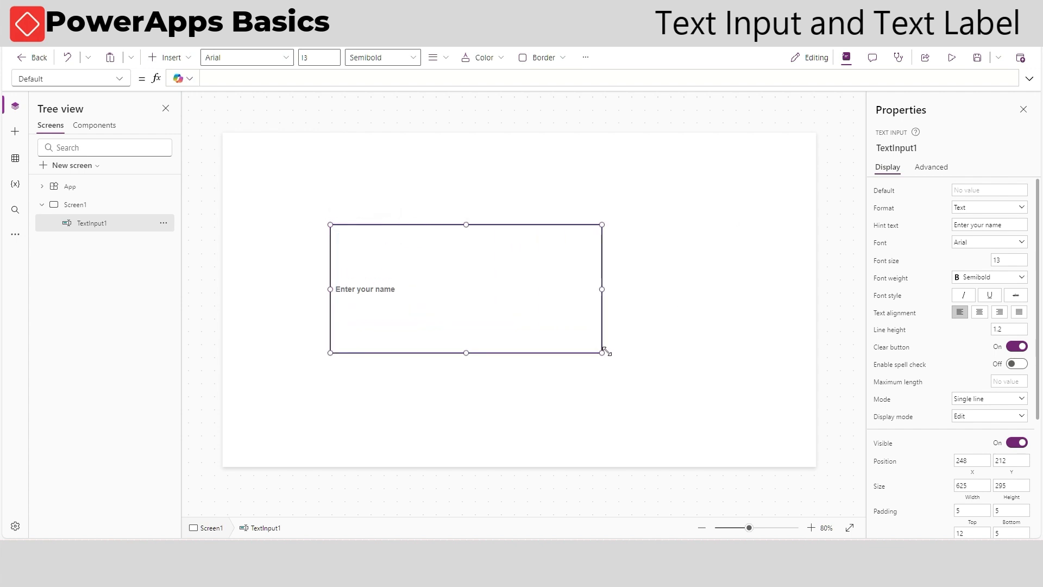
Preview the app, type a long string of letters into the text input, clear it with the clear button, and close the preview
click(952, 59)
click(384, 321)
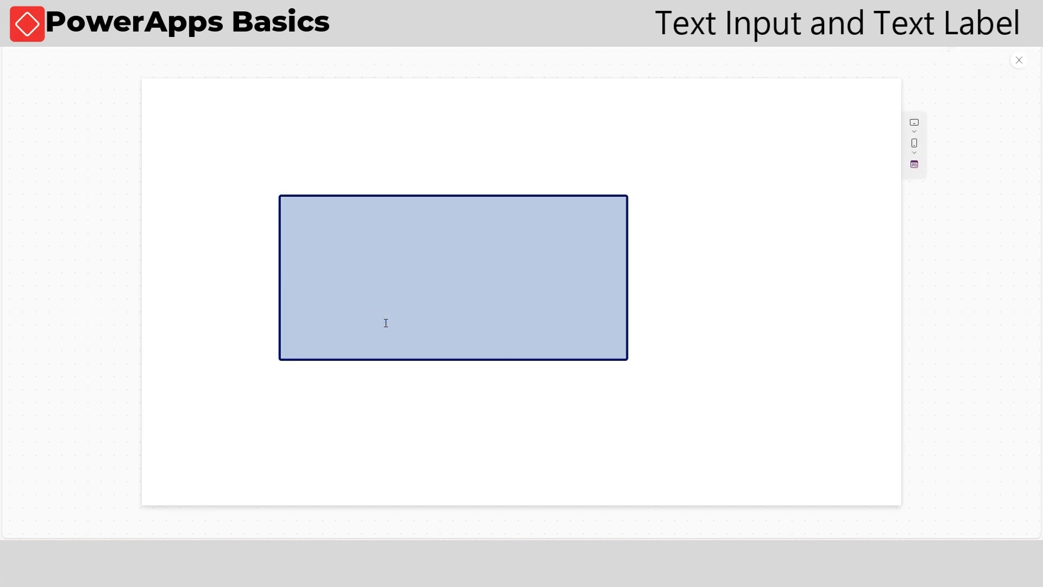
text(aaaaaaaaaaaaaaaaaaaaaaaaaaaaaaaaaaaaaaaaaaaaaaaaaaaaaaaaaaaaaassssssssssssssssssssssssssssssssssssssssssssssssssssssssssss)
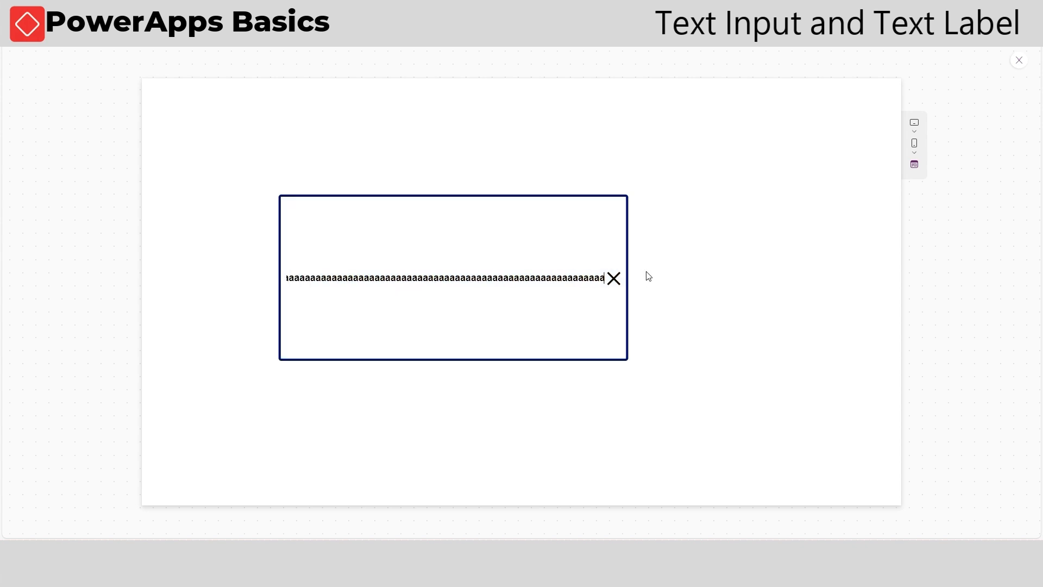
click(615, 279)
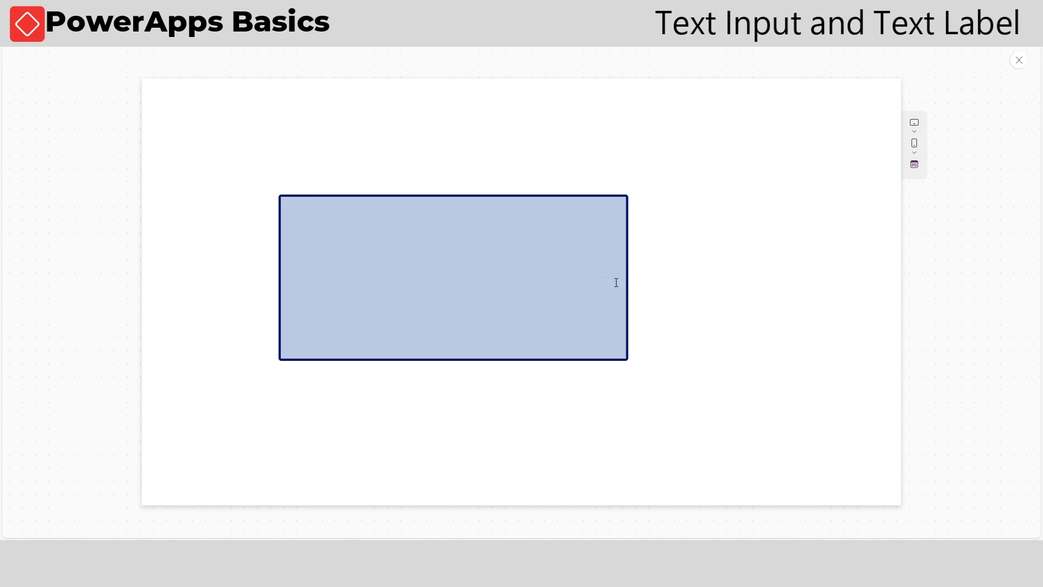
click(1017, 64)
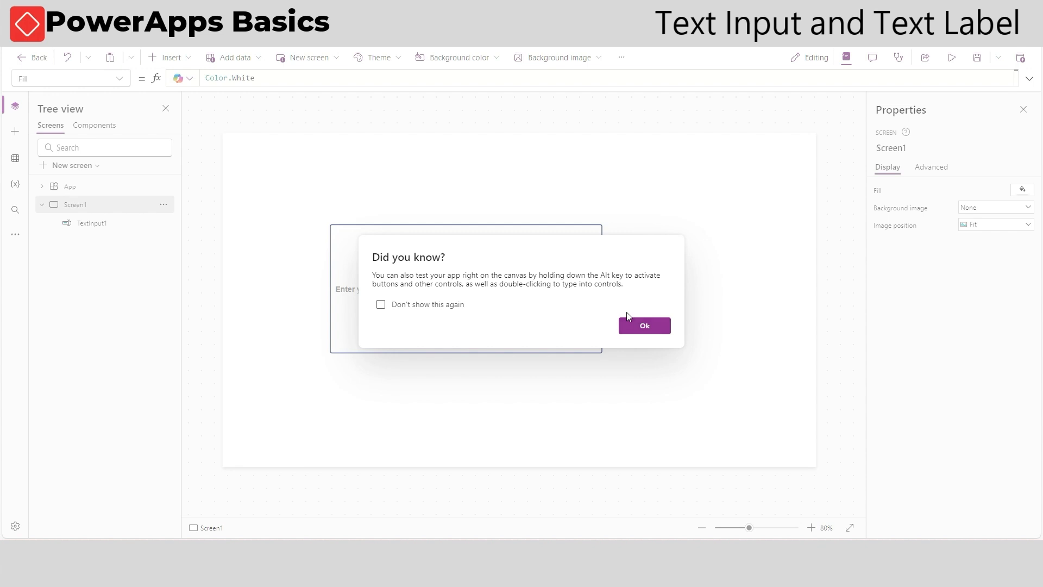
click(642, 324)
Set the text input's Mode to Multiline
click(556, 318)
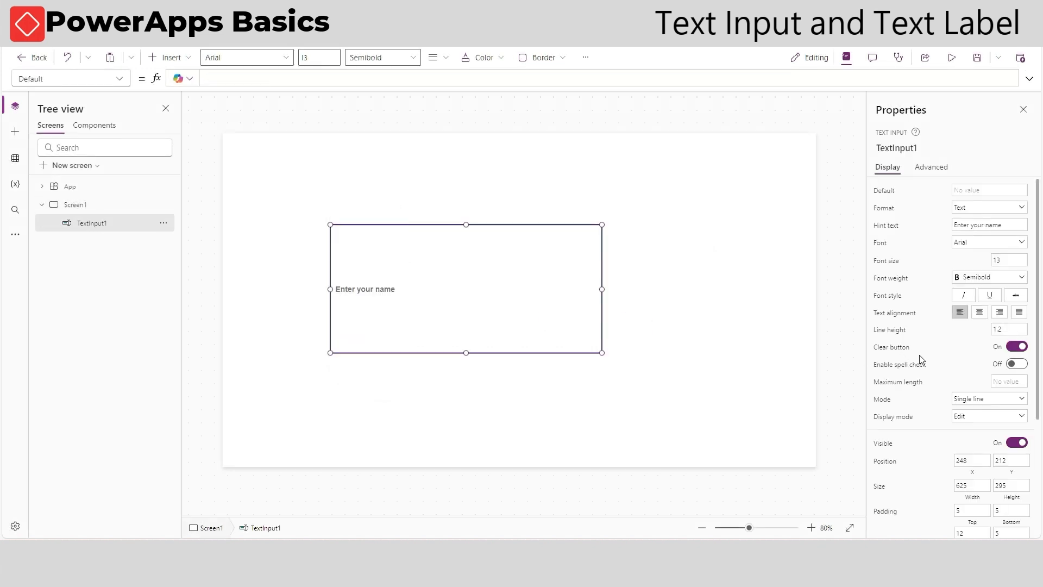
click(1020, 399)
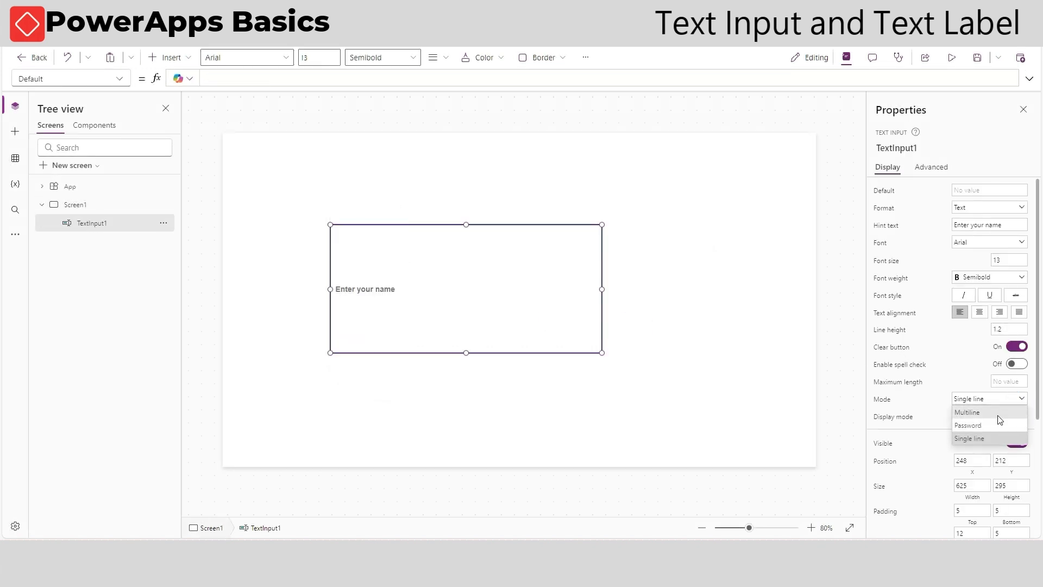
click(999, 412)
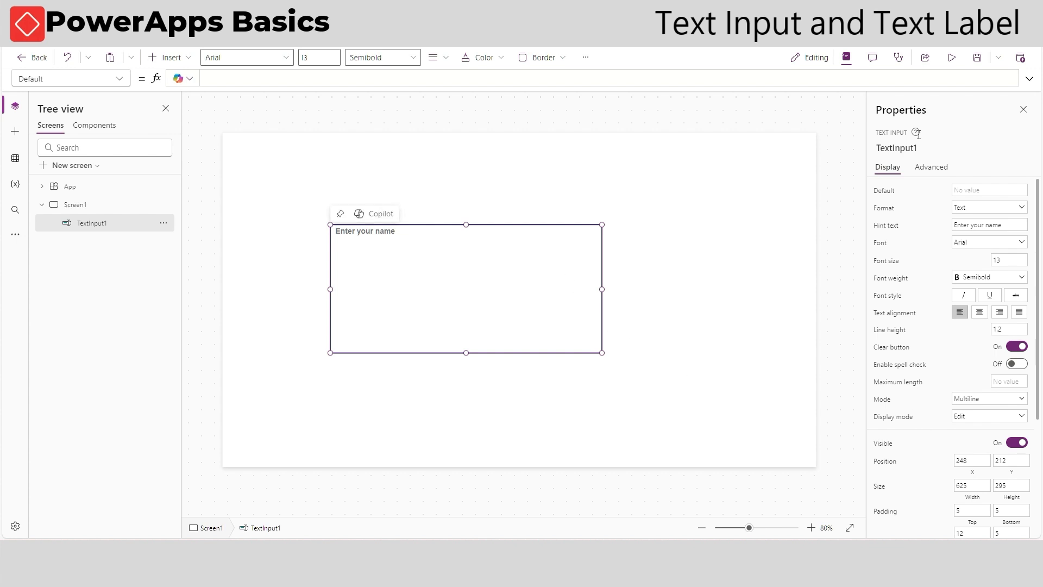
Preview the app and type a long text that wraps onto a second line in the multiline text input, then close the preview
click(951, 57)
click(530, 227)
text(asdsadas)
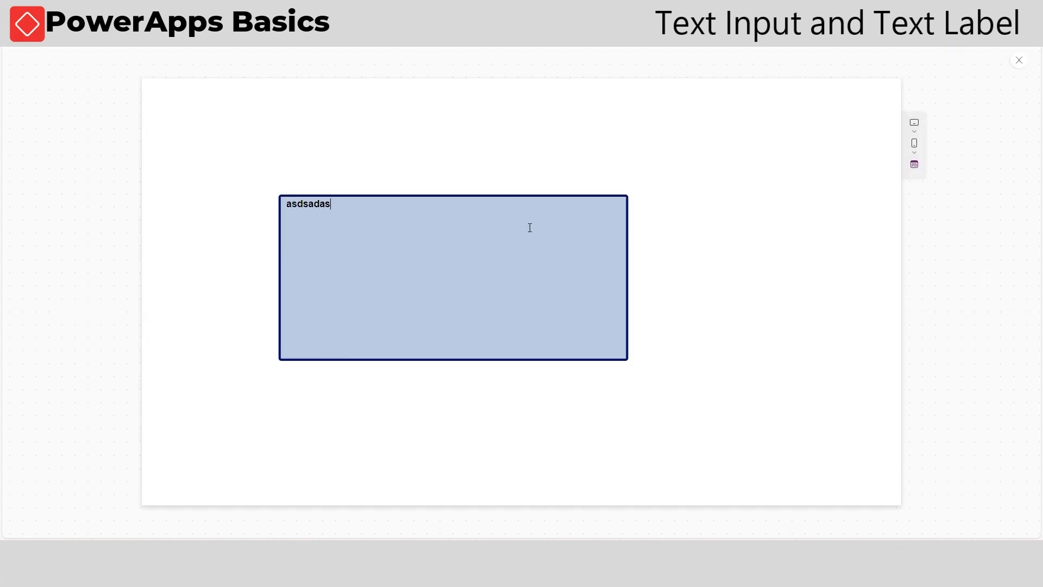
text(dsadsadasdwqewqewqewqewqead)
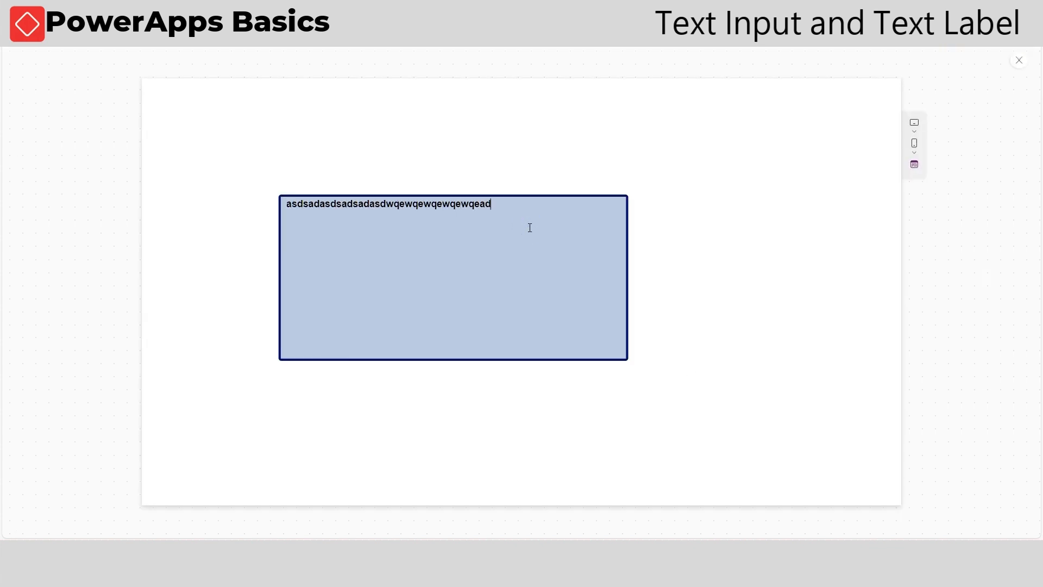
text(asdsadsadqwewqewqewqewqeqsdsads)
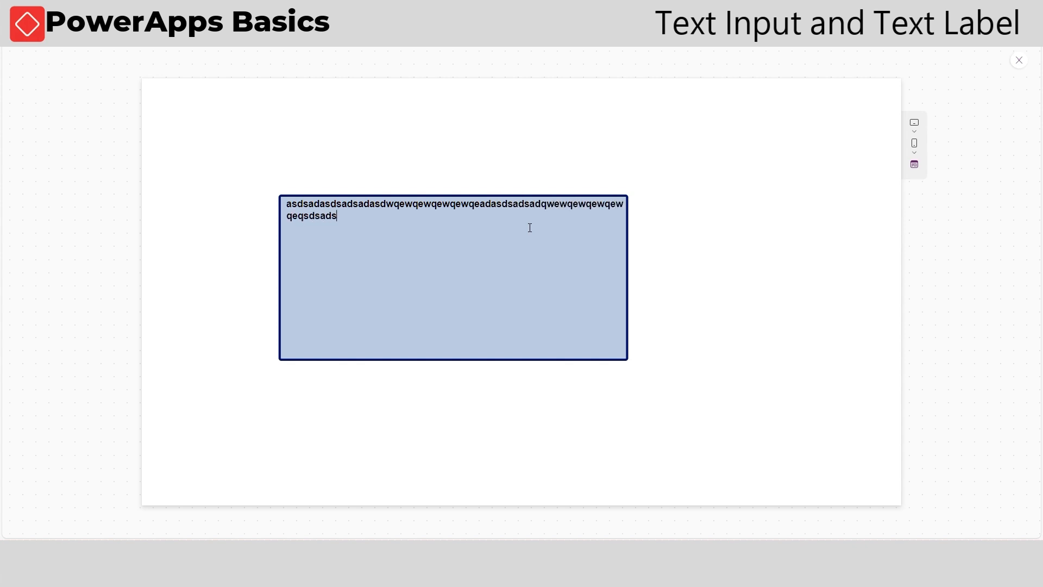
text(adsadasda)
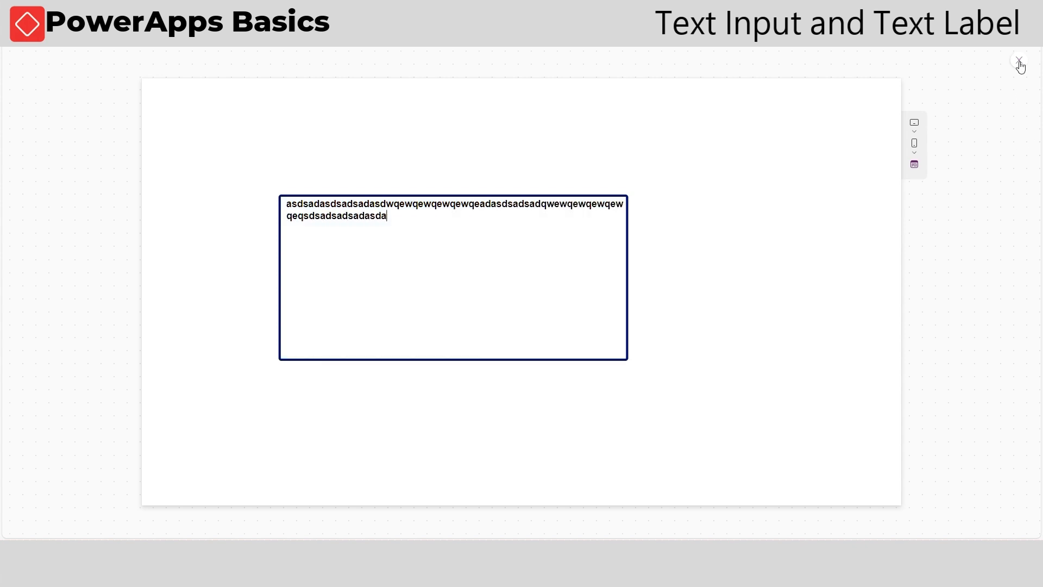
click(1019, 62)
Preview the app again, delete the typed text from the text input, and close the preview
click(658, 318)
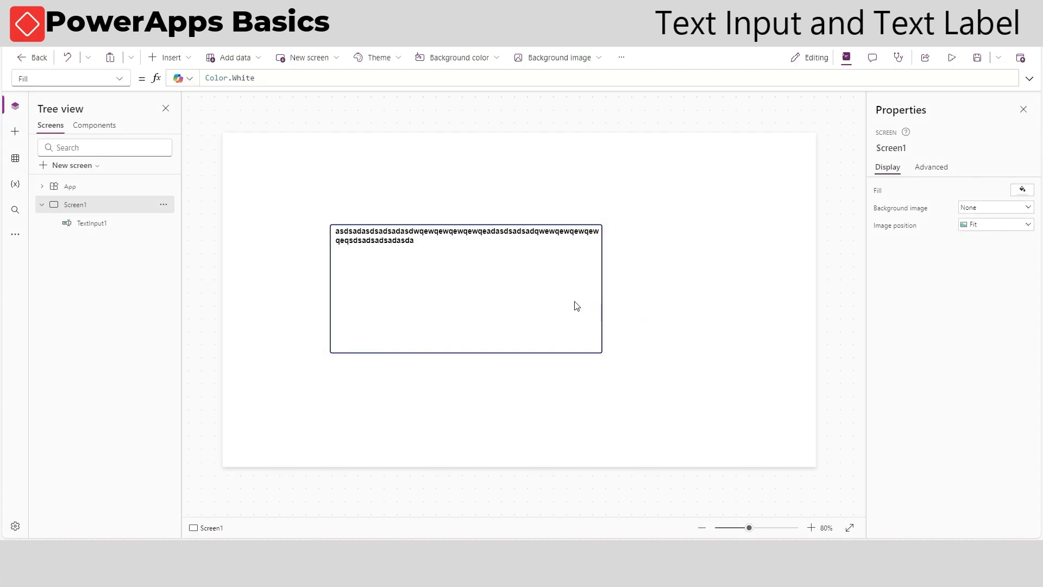
click(589, 304)
click(952, 58)
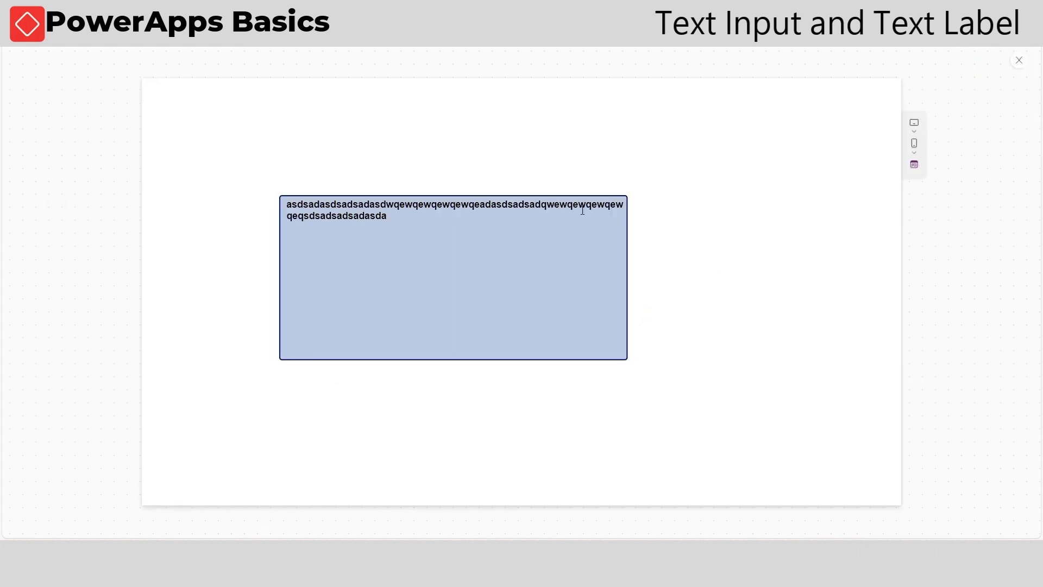
key(BackSpace)
click(705, 170)
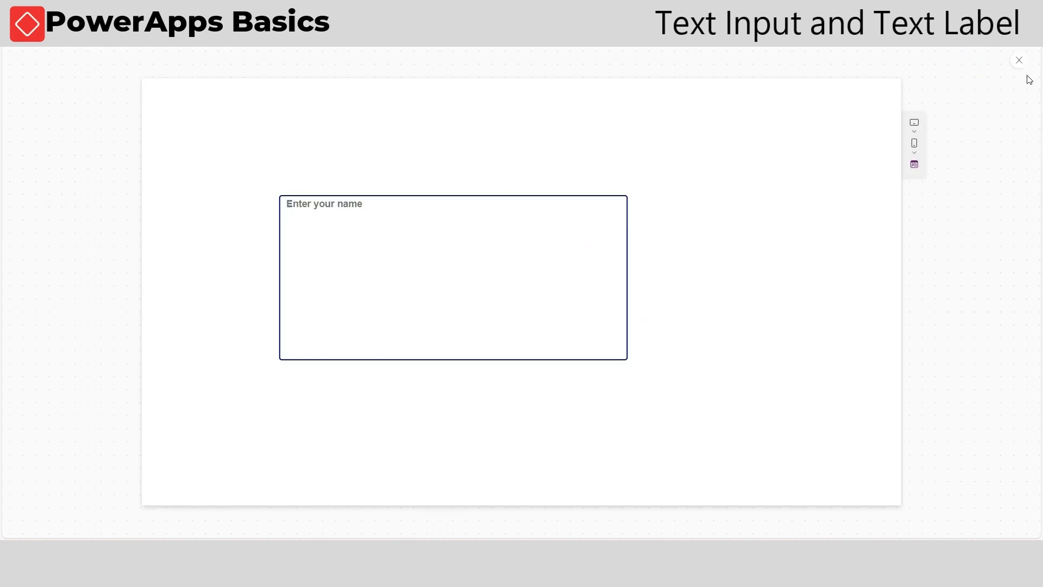
click(1020, 62)
Select the text input and set its Mode to Password
click(652, 324)
click(595, 318)
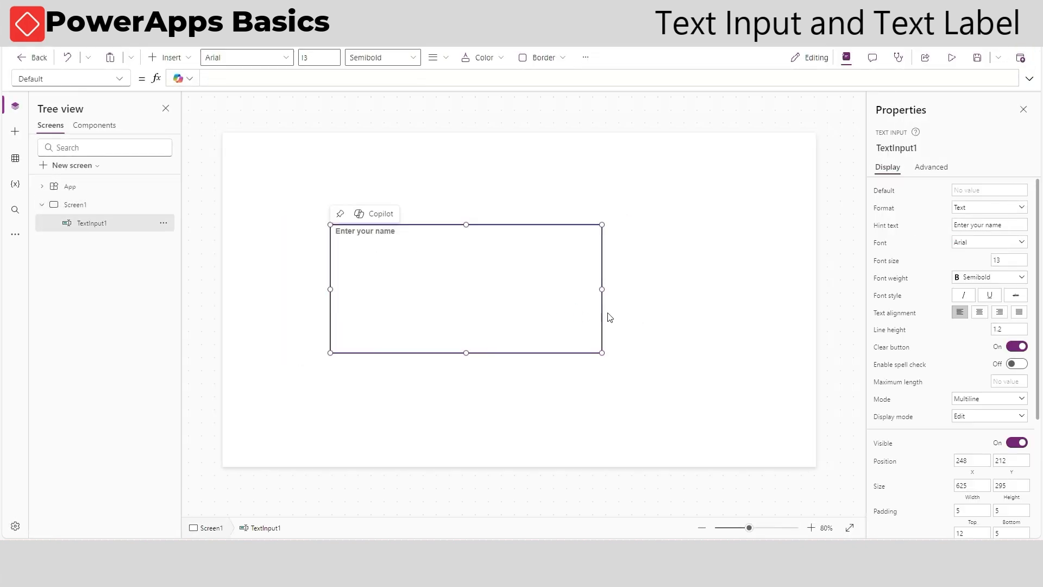
click(997, 400)
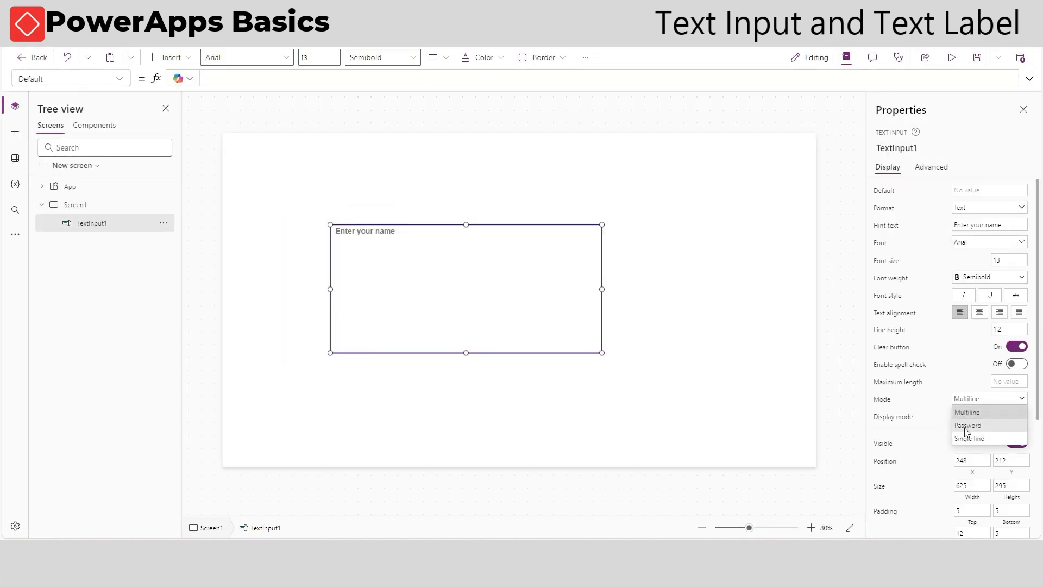
click(970, 424)
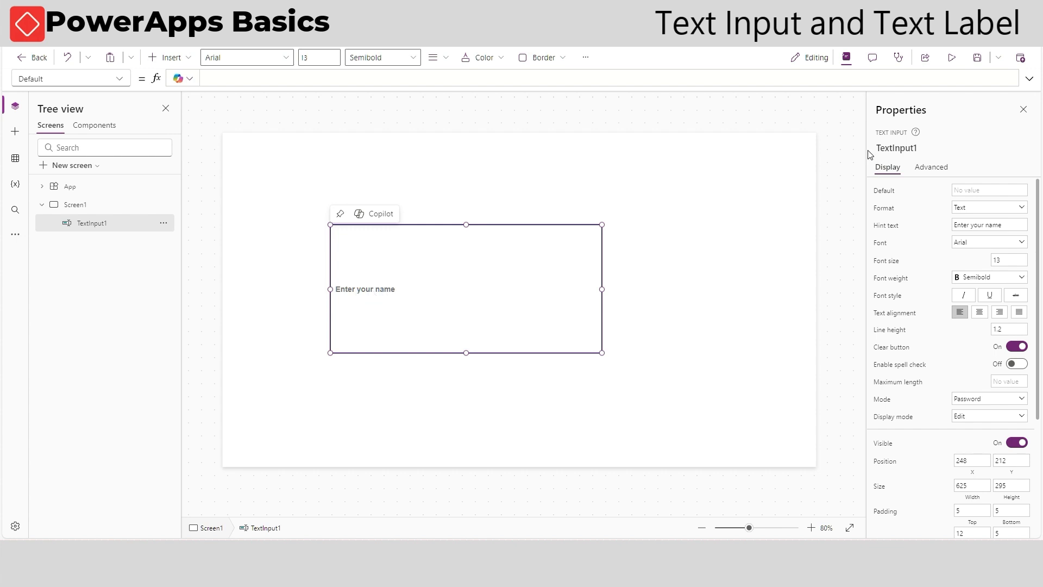
Preview the app and type a sample password into the password-mode text input, then leave the preview
click(952, 57)
click(515, 272)
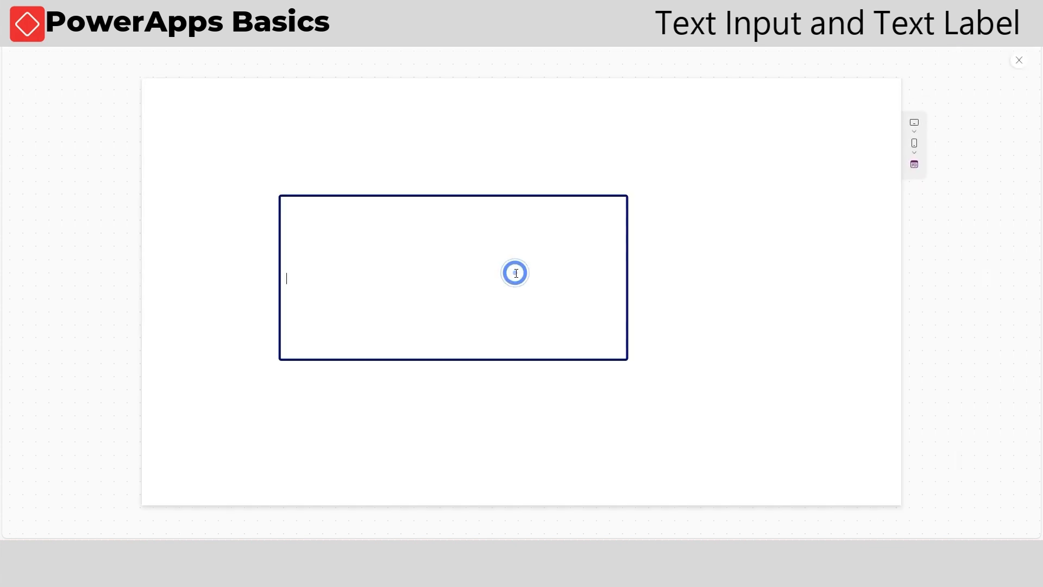
text(abc)
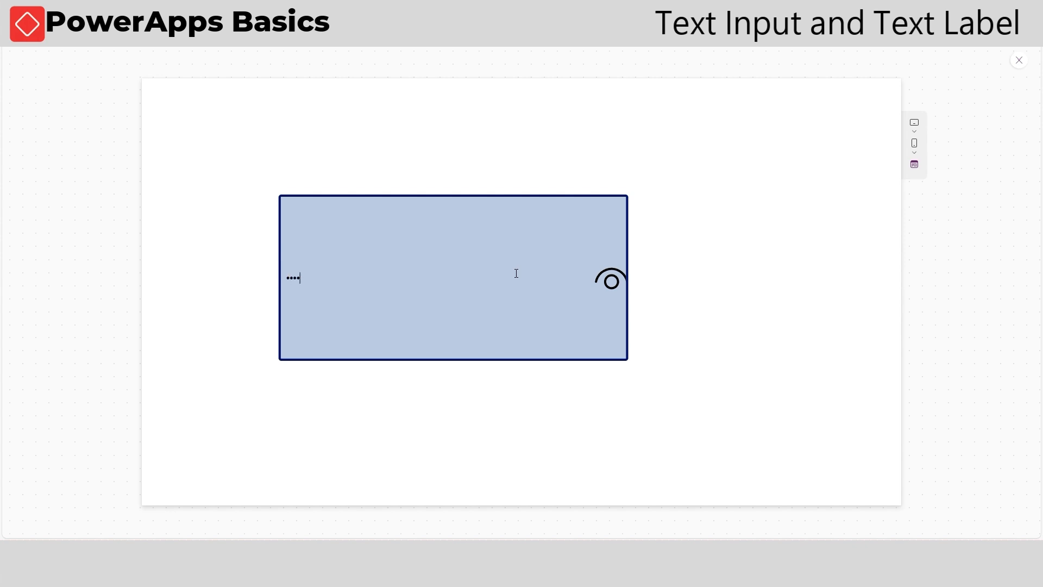
key(Escape)
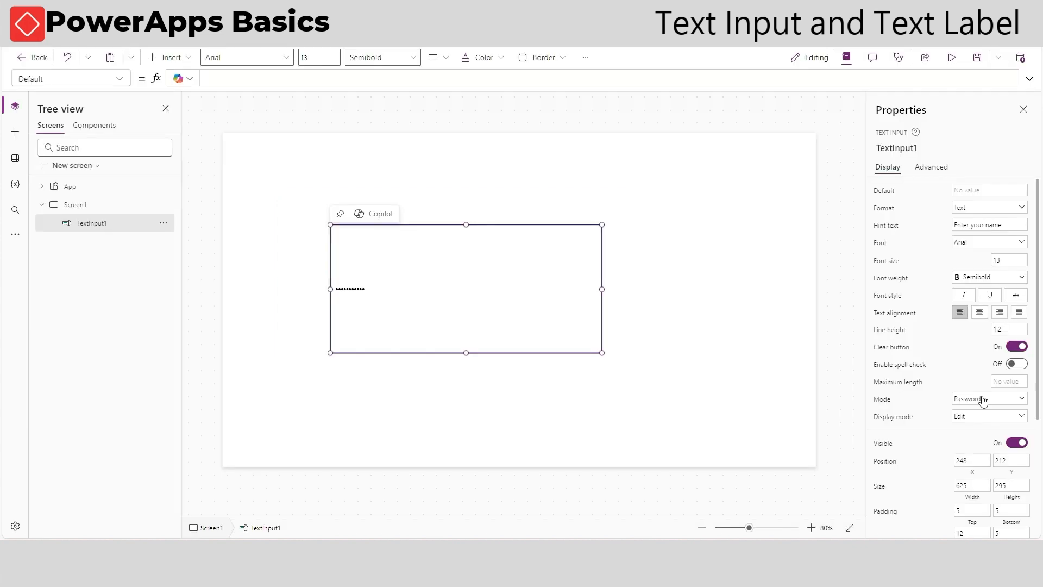
Set the text input's Mode back to Single line
click(989, 399)
click(981, 437)
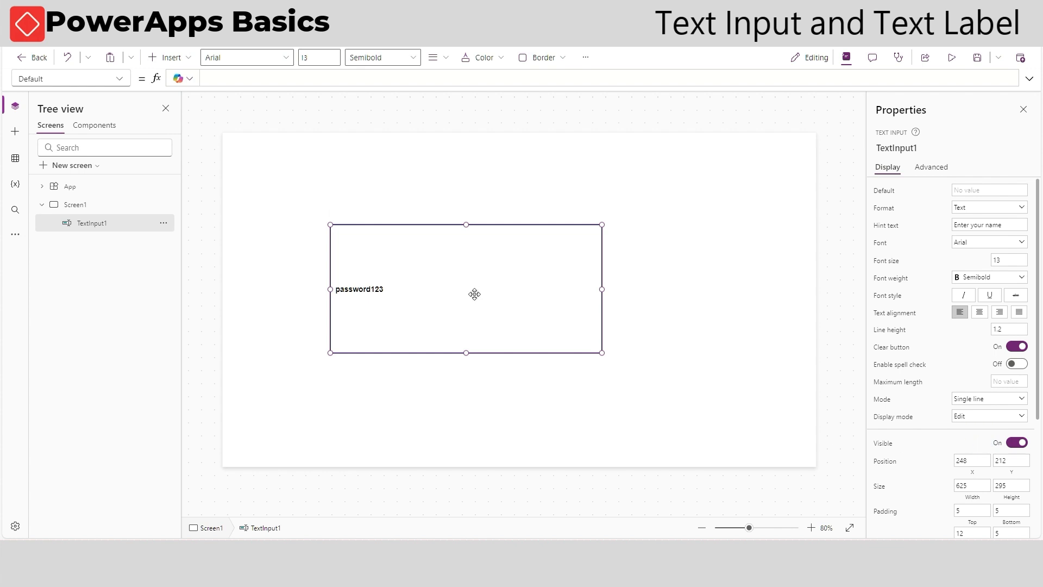
Preview the app, select the text in the input and clear it with the clear button, then close the preview
click(952, 57)
double_click(444, 295)
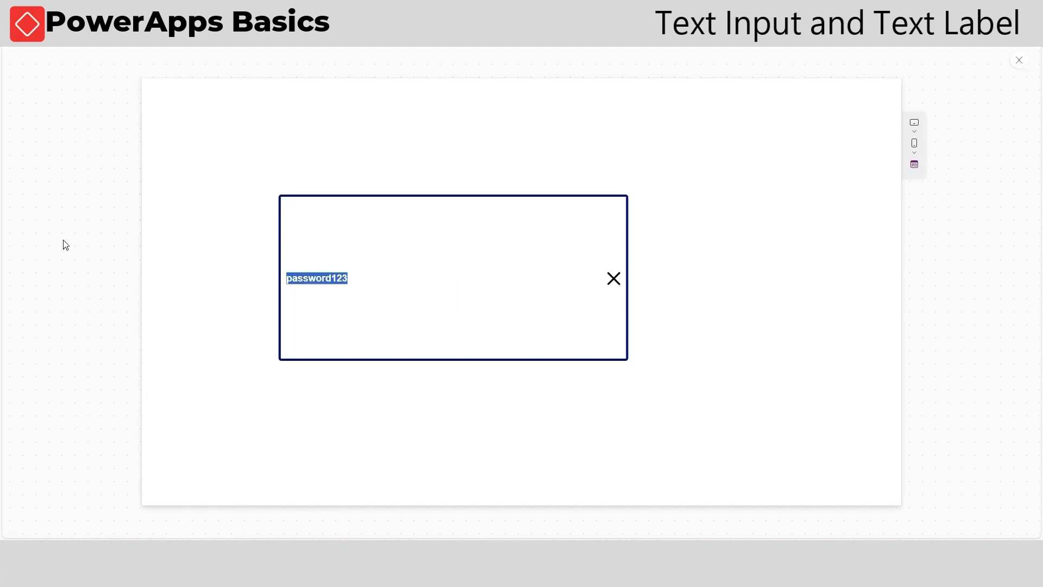
click(613, 282)
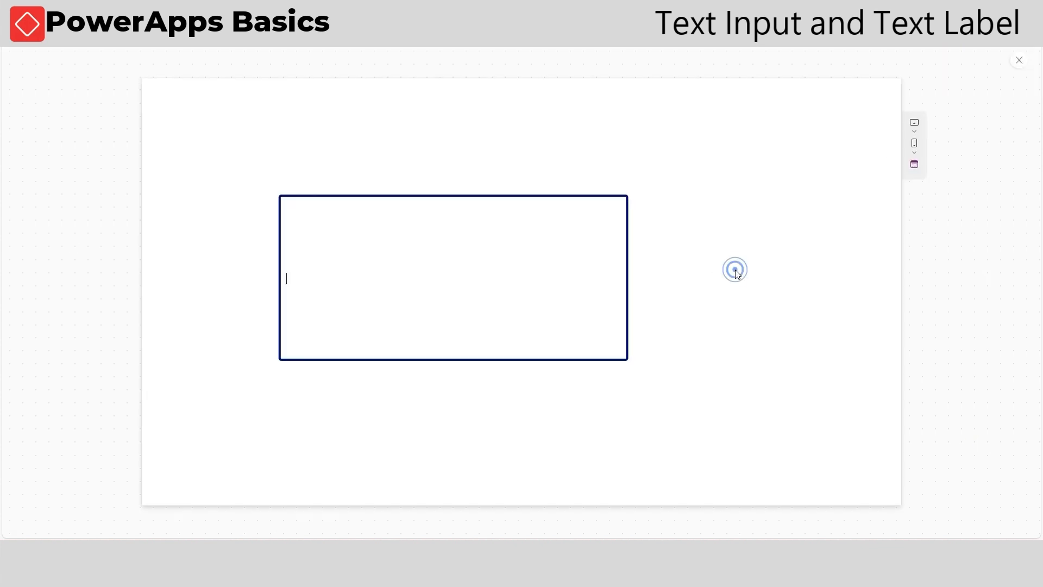
click(1019, 60)
Select the text input and set its Display mode to View
click(642, 326)
click(577, 349)
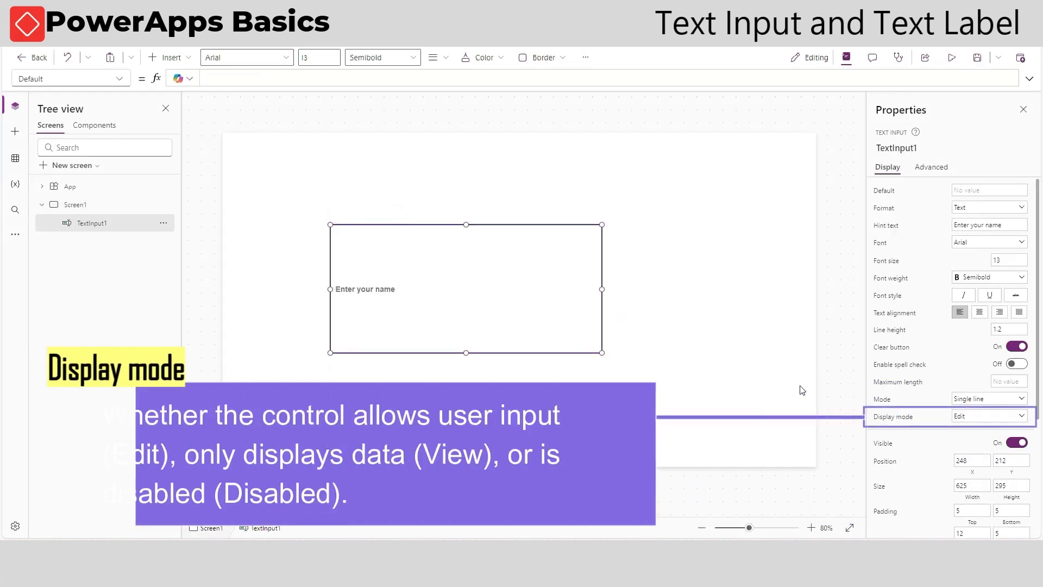
click(997, 421)
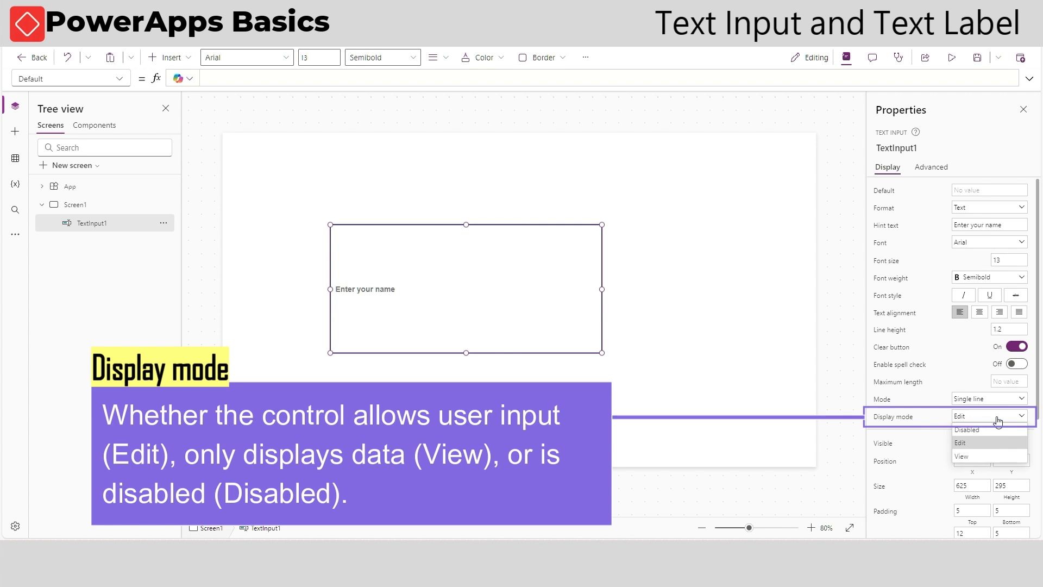
click(971, 455)
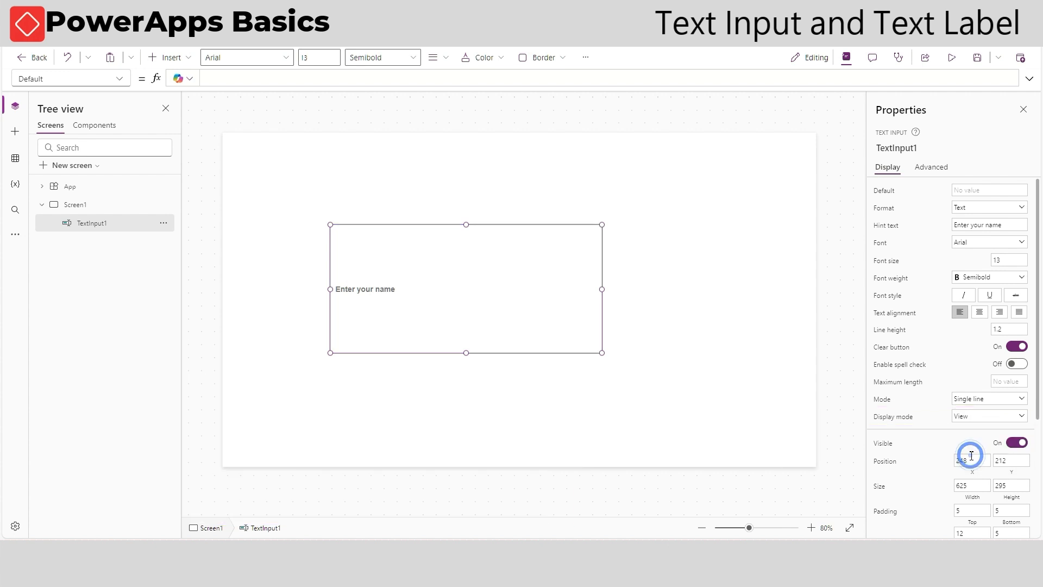
Preview the app and try to click into the view-only text input, then close the preview
click(951, 58)
click(359, 259)
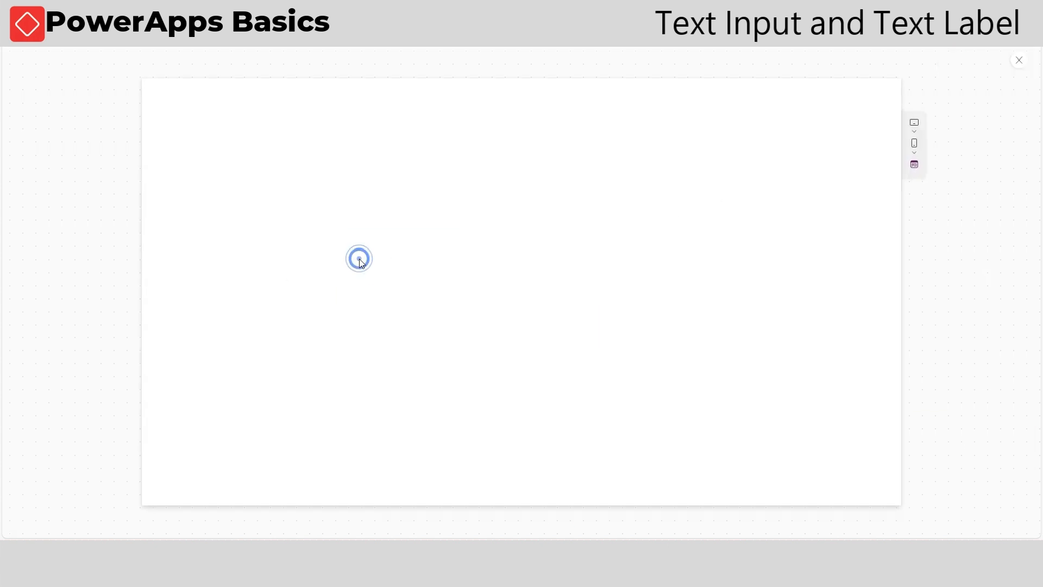
click(362, 270)
click(466, 269)
click(1019, 60)
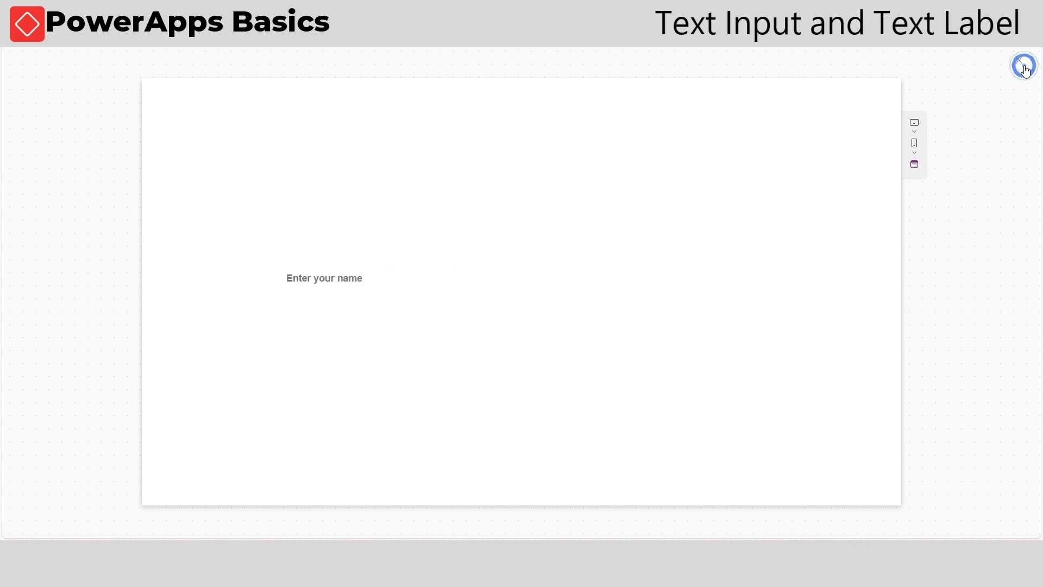
Select the text input and set its Display mode to Disabled
click(647, 324)
click(484, 309)
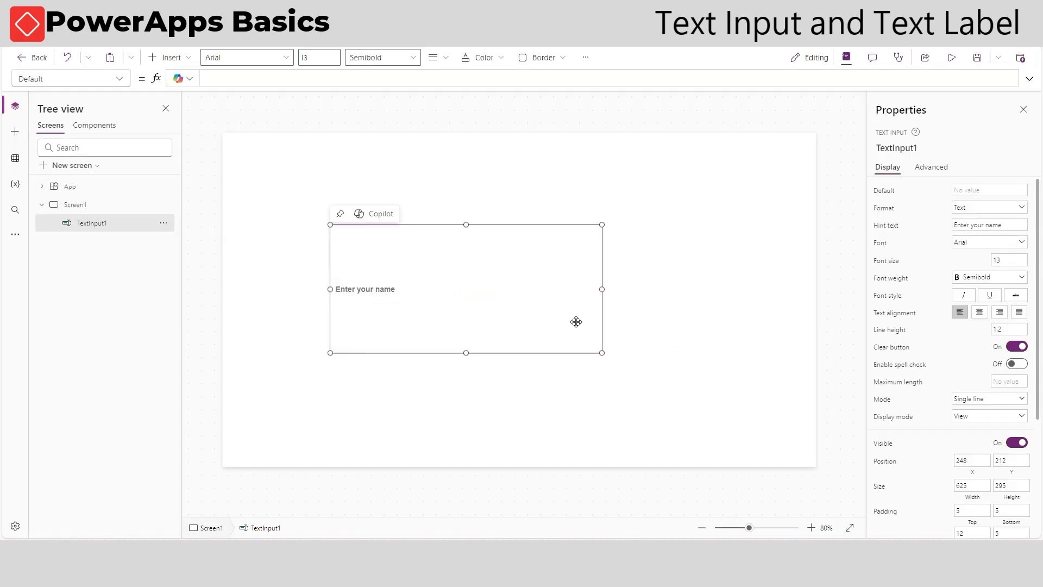
click(972, 416)
click(973, 427)
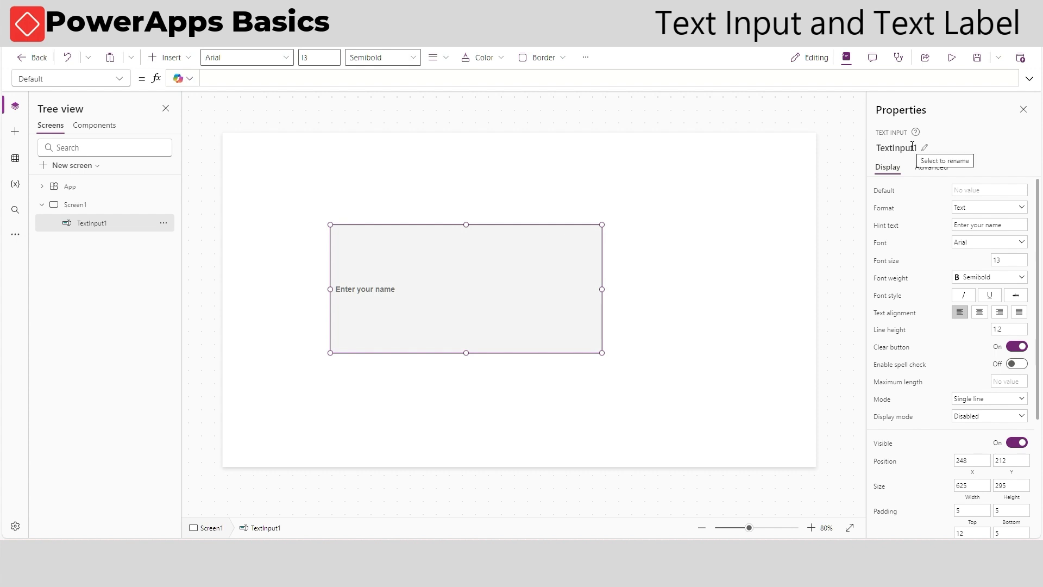
Preview the app and try to click into the disabled text input, then close the preview
click(951, 58)
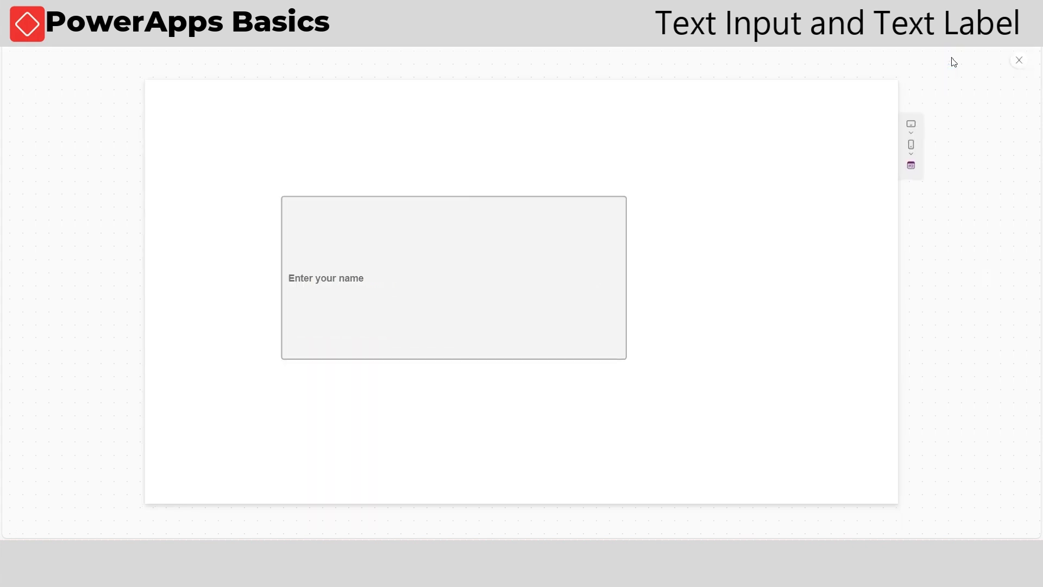
click(359, 277)
click(423, 274)
click(368, 280)
click(1025, 67)
click(1020, 55)
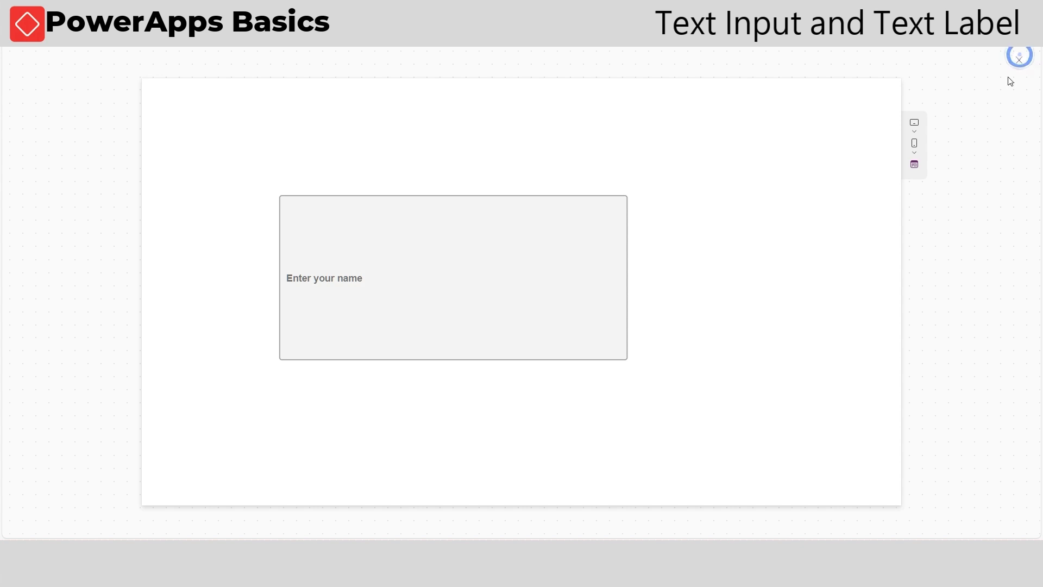
Select the text input and set its Display mode back to Edit
click(663, 328)
click(587, 321)
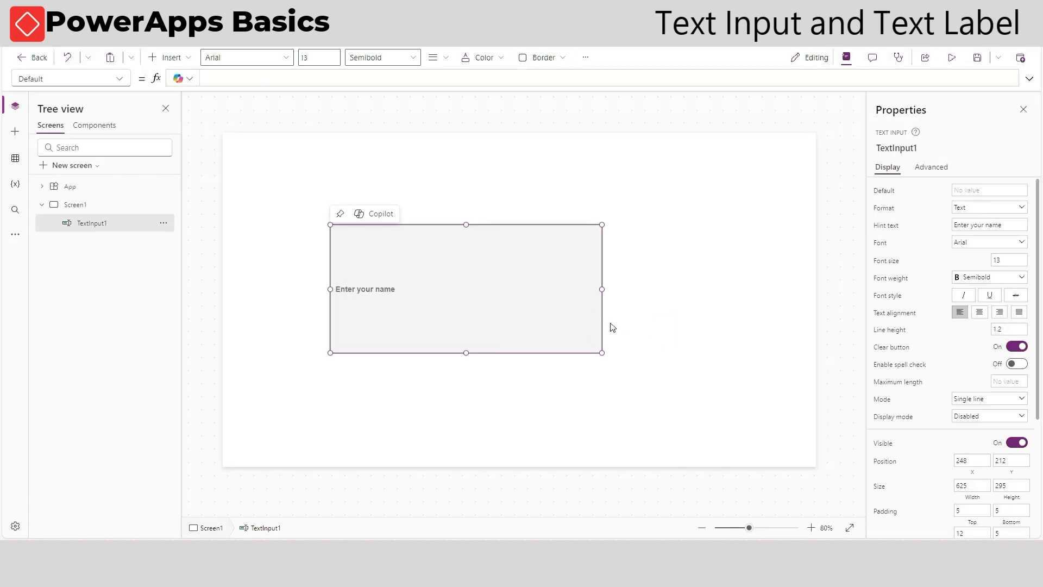
click(1009, 417)
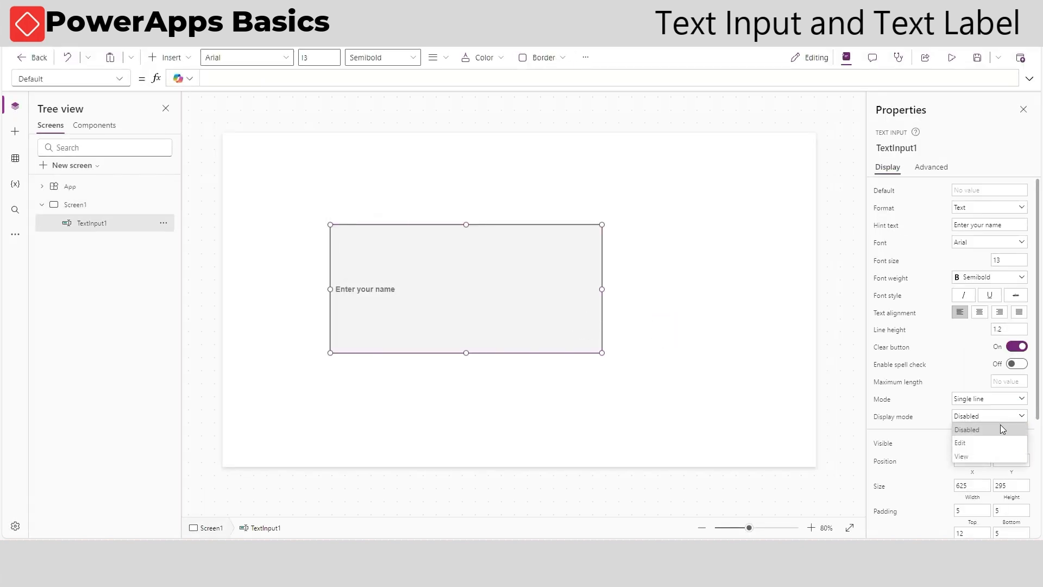
click(970, 443)
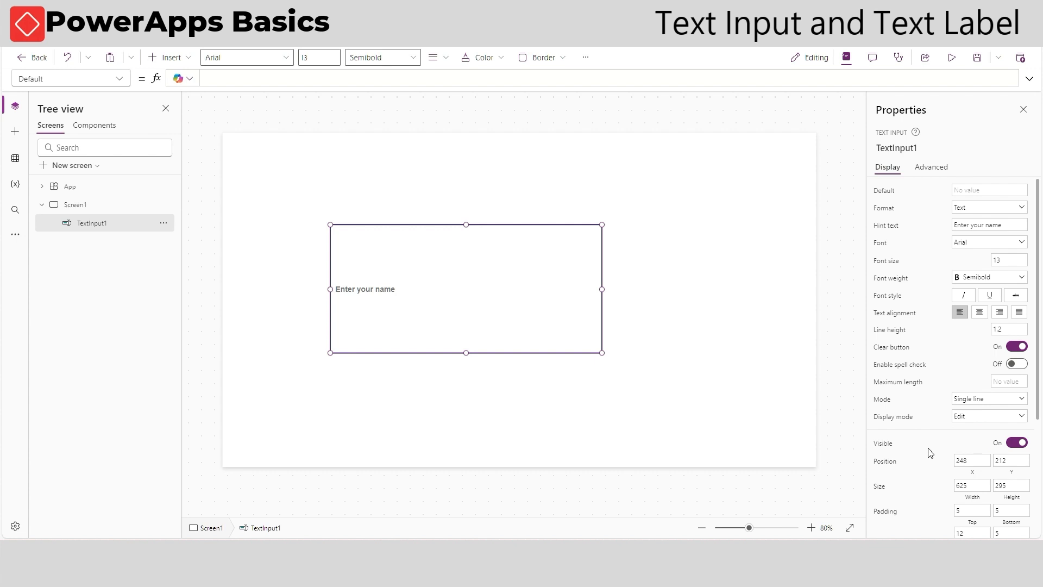
Turn the text input's Visible switch off and back on
click(1016, 443)
click(1017, 443)
scroll(1002, 443, down, 2)
scroll(1001, 441, down, 1)
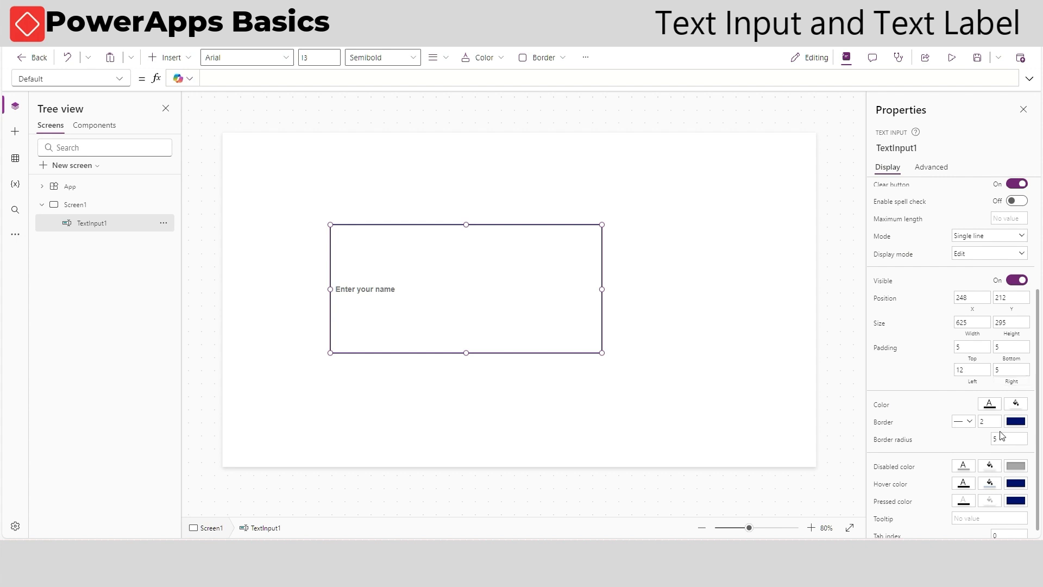
click(982, 349)
click(1013, 349)
double_click(980, 370)
double_click(969, 364)
click(928, 366)
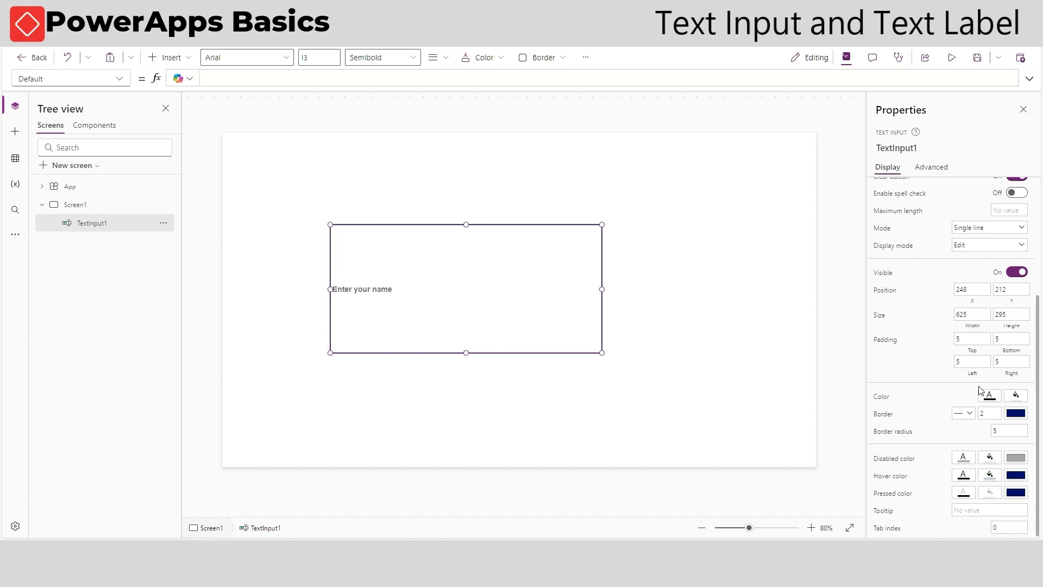
Set the text input's fill colour to light blue
click(994, 401)
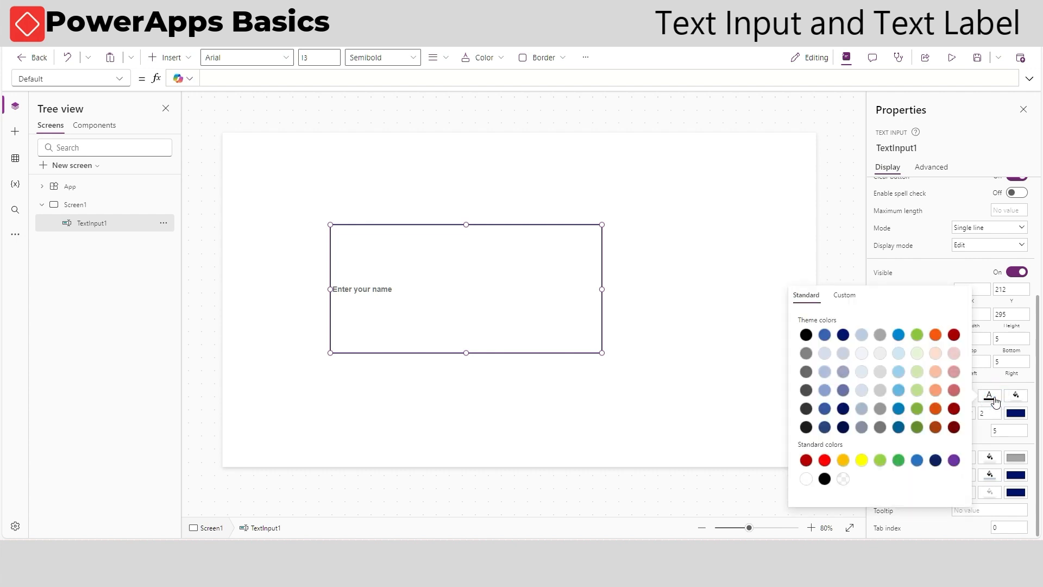
click(926, 356)
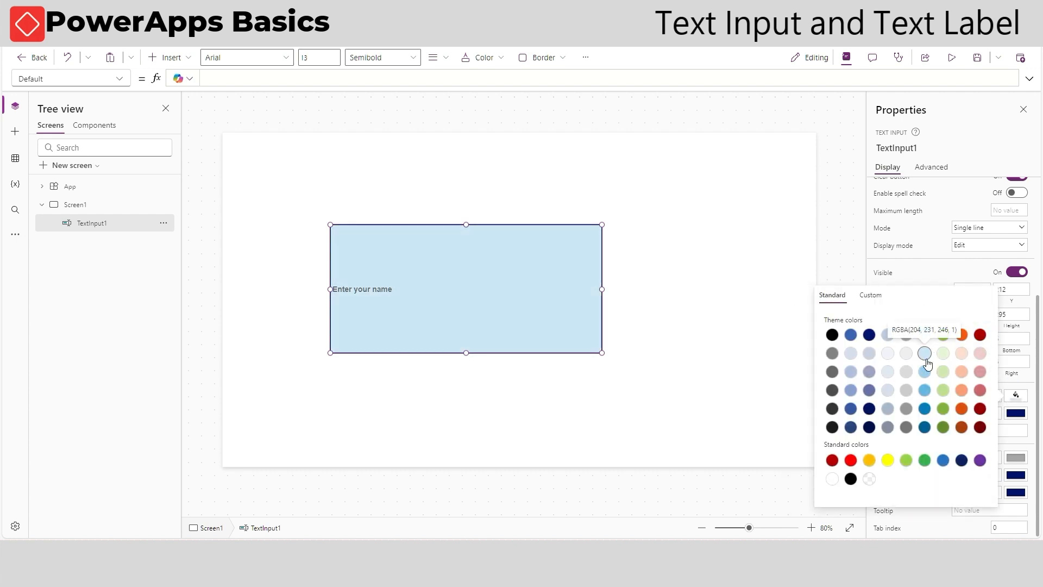
click(620, 334)
click(578, 321)
Give the text input a green border with a thickness of 5
scroll(994, 442, down, 5)
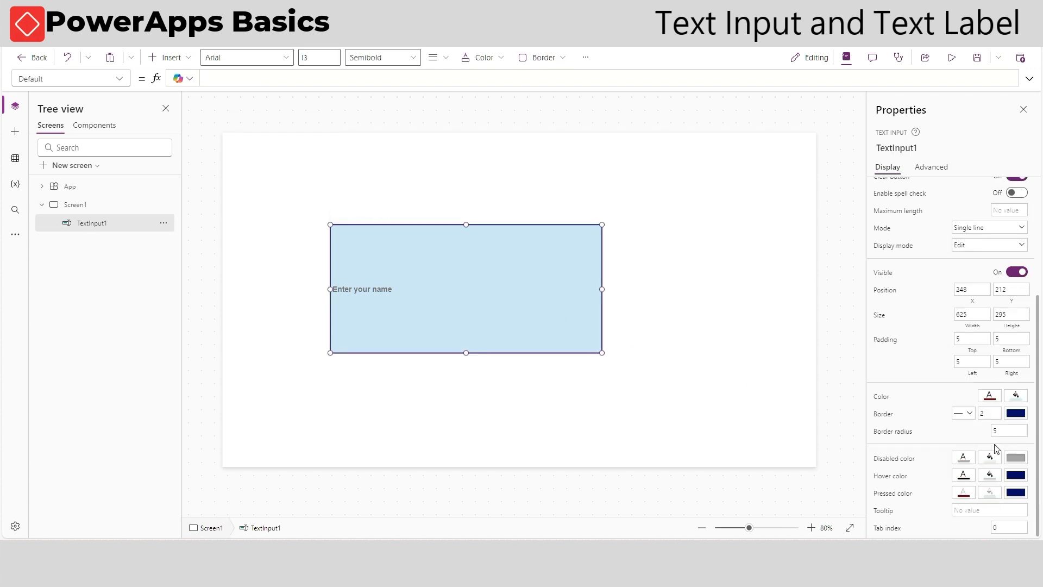
click(1015, 414)
click(943, 354)
click(903, 275)
drag(987, 411, 961, 413)
text(5)
click(927, 404)
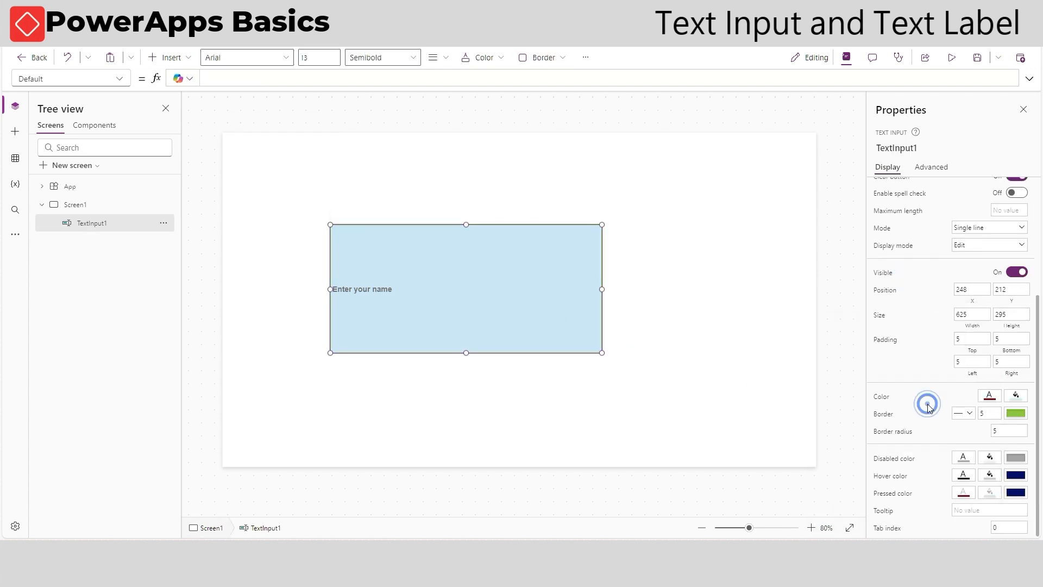
click(652, 353)
click(576, 326)
scroll(927, 421, down, 5)
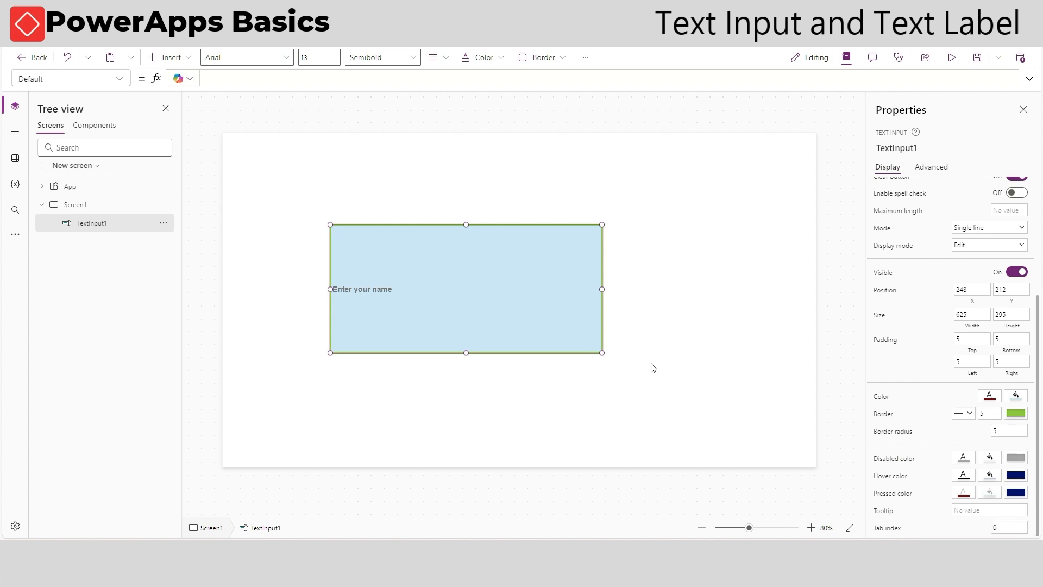
Set the text input's hover fill colour to yellow
click(633, 354)
click(573, 315)
scroll(973, 475, down, 5)
click(991, 477)
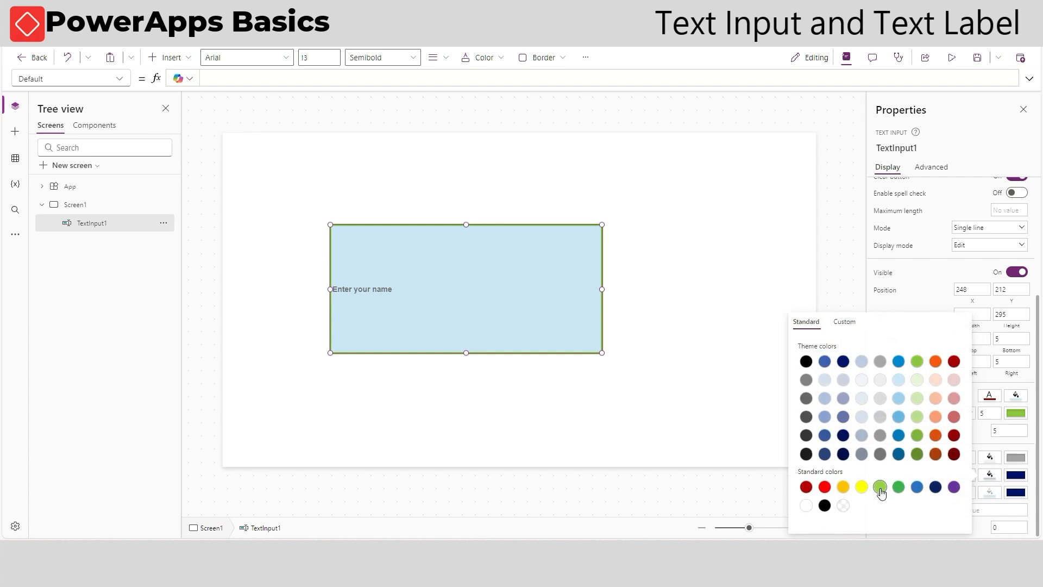
click(862, 488)
click(758, 247)
Preview the app to check the new colours, then close the preview
click(952, 58)
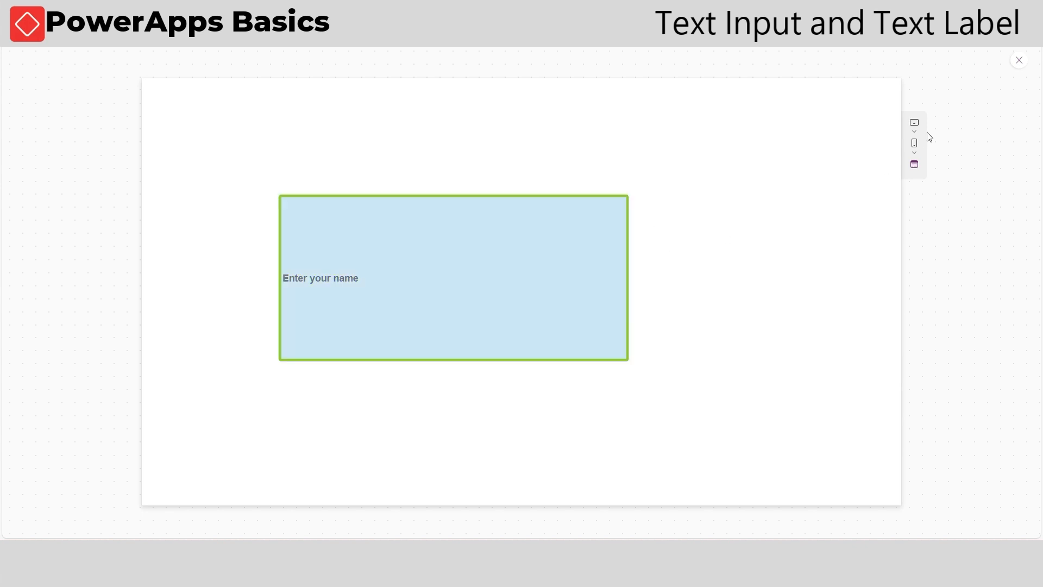
click(1029, 62)
click(645, 325)
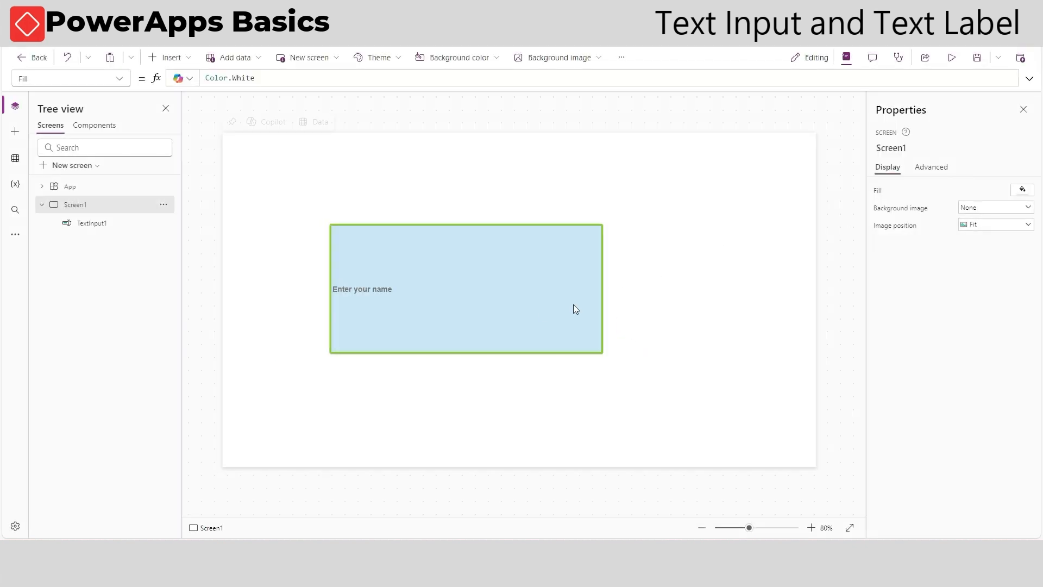
Set the text input's disabled fill colour to dark red
click(542, 310)
scroll(992, 392, down, 3)
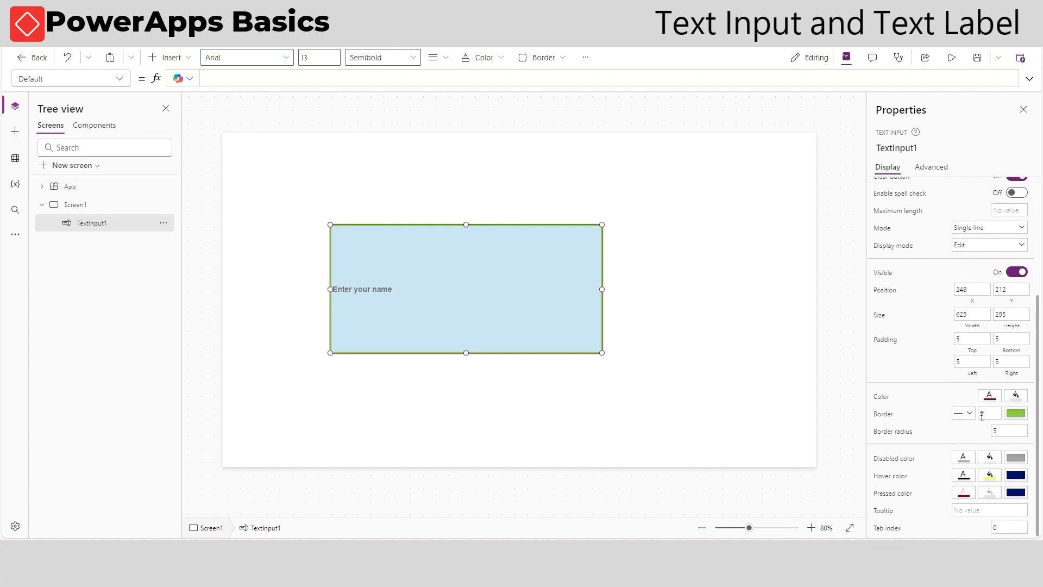
click(991, 458)
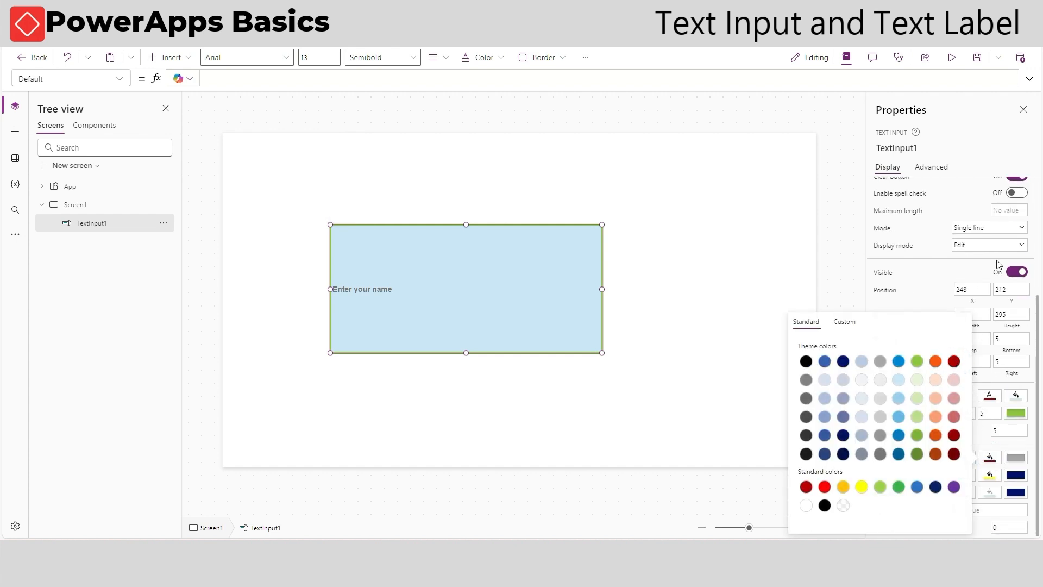
click(712, 266)
scroll(992, 278, down, 3)
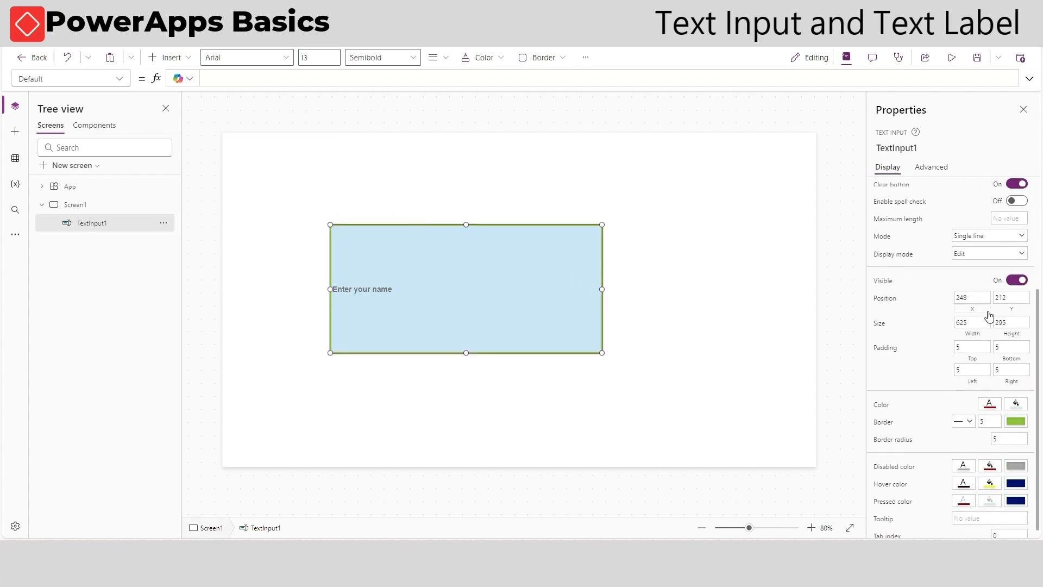
Switch the text input's Display mode to Disabled and back to Edit to check the disabled colour
click(1000, 236)
click(948, 224)
click(983, 254)
click(975, 268)
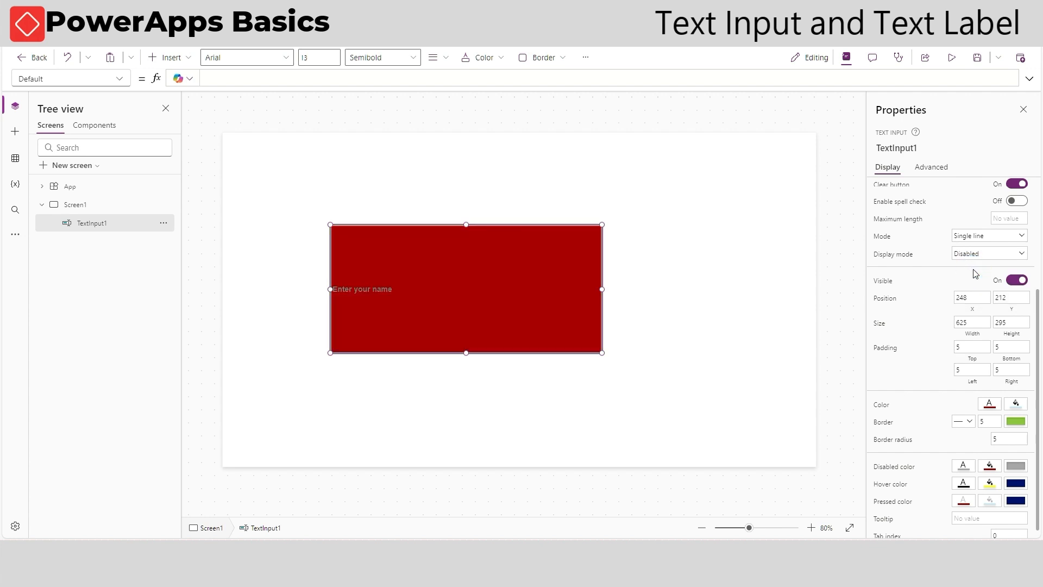
click(973, 255)
click(976, 279)
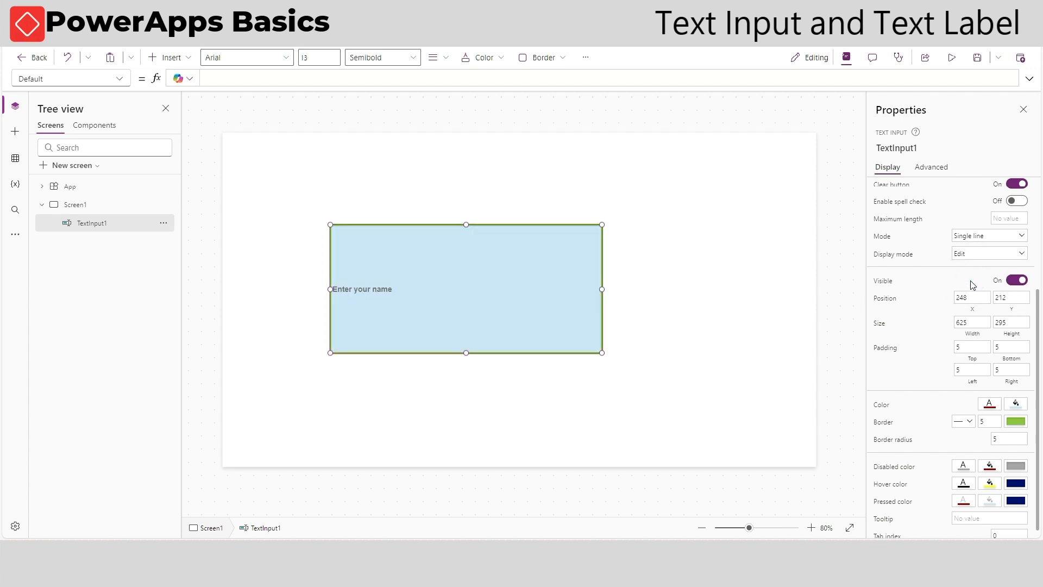
Inspect the Pressed fill formula, then shrink the text input to a small single-line box
scroll(972, 345, down, 1)
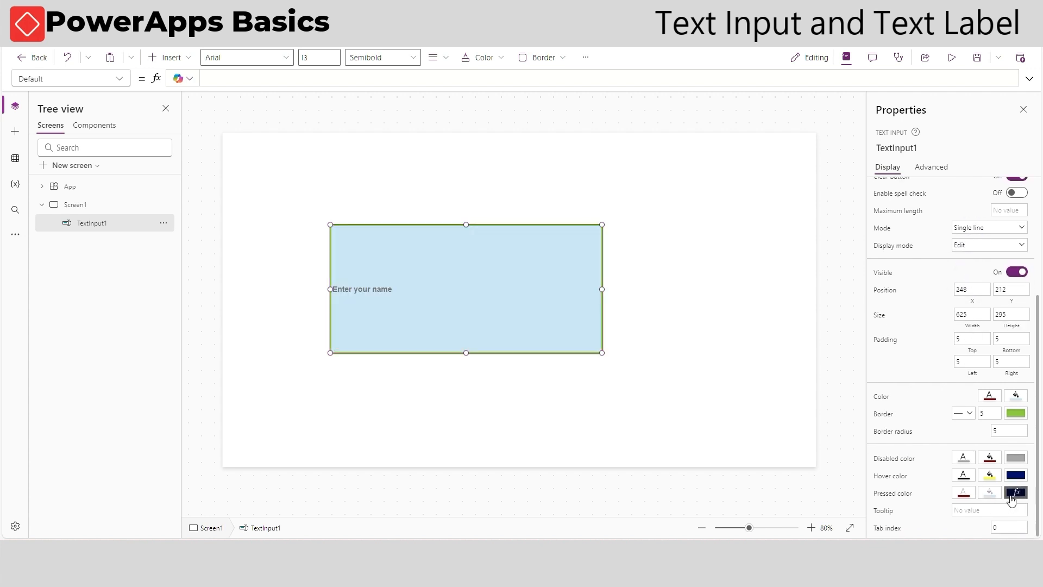
click(990, 494)
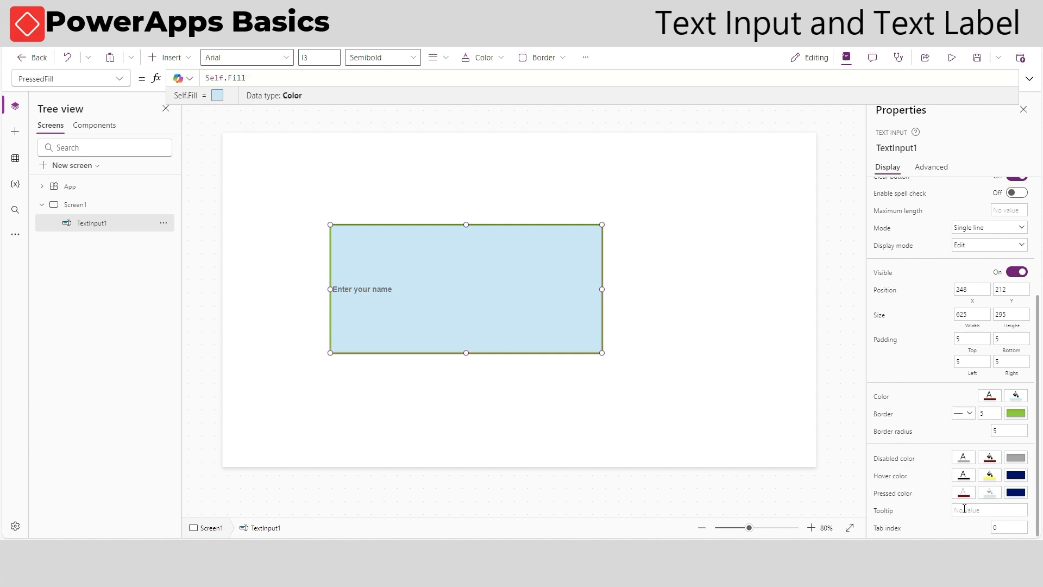
scroll(959, 462, up, 3)
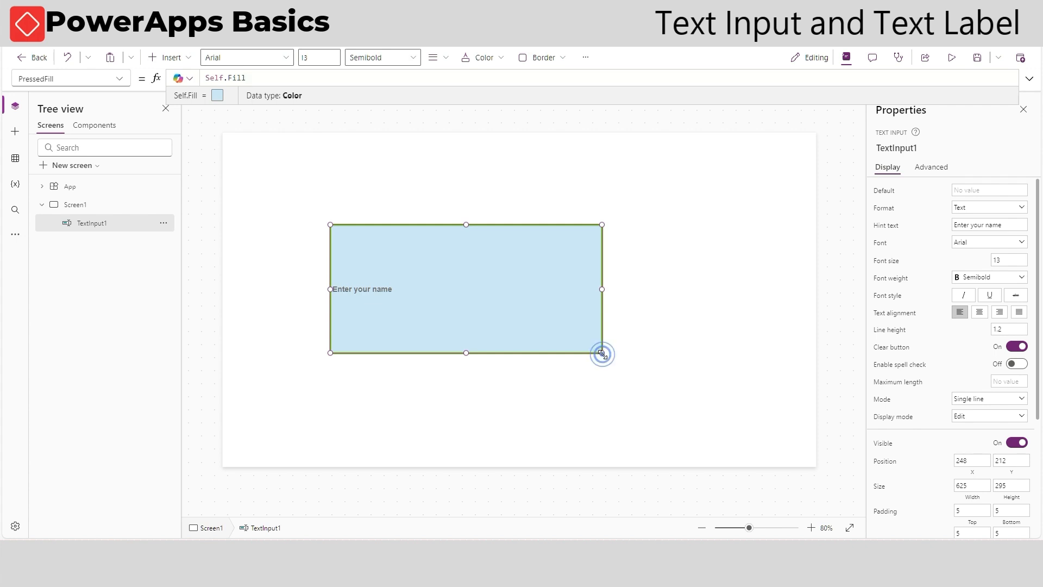
drag(602, 353, 382, 265)
click(431, 212)
Insert a text label and move it just above the text input
click(179, 57)
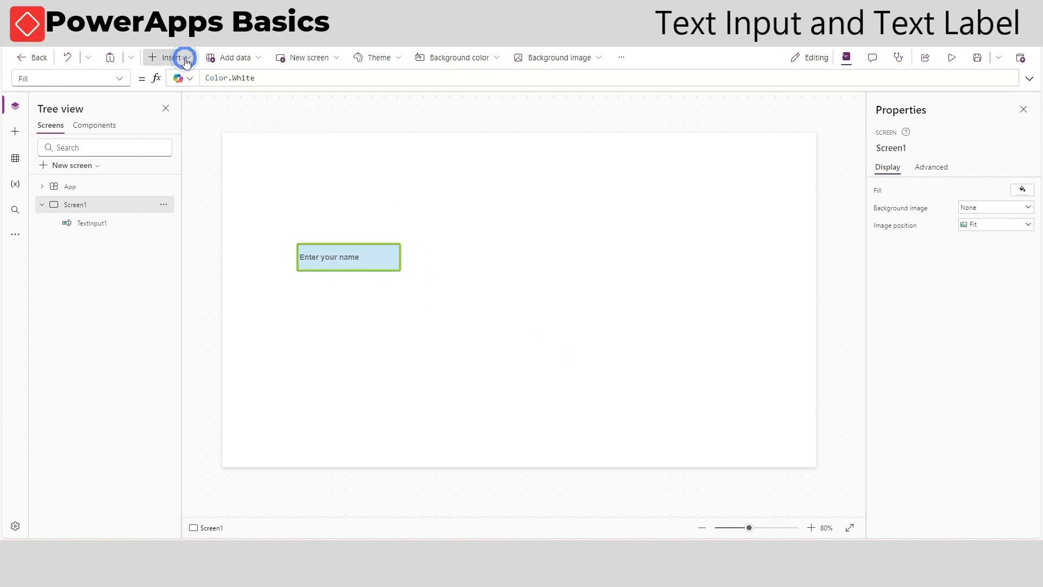
click(196, 123)
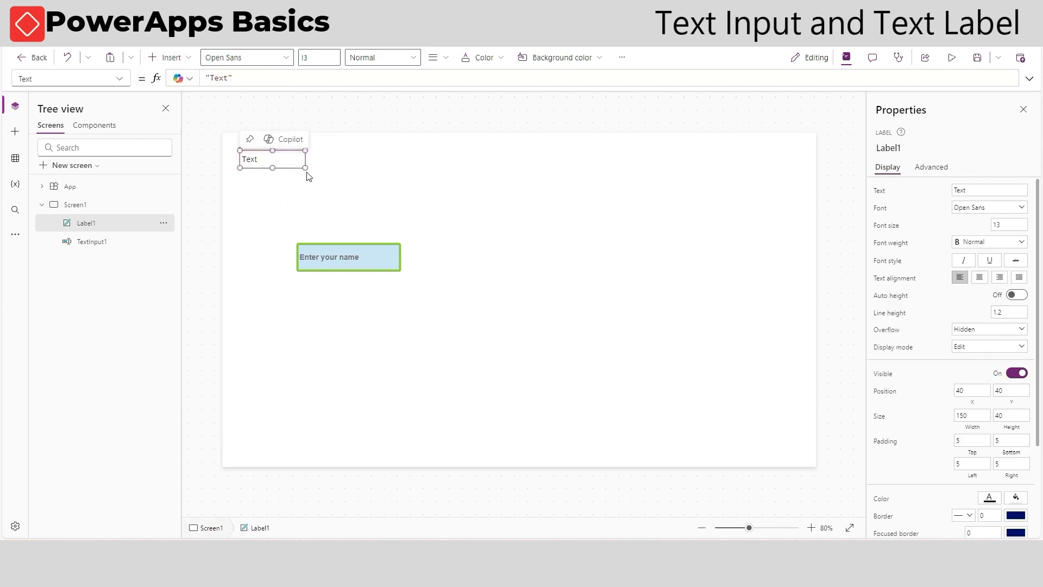
drag(291, 168, 327, 224)
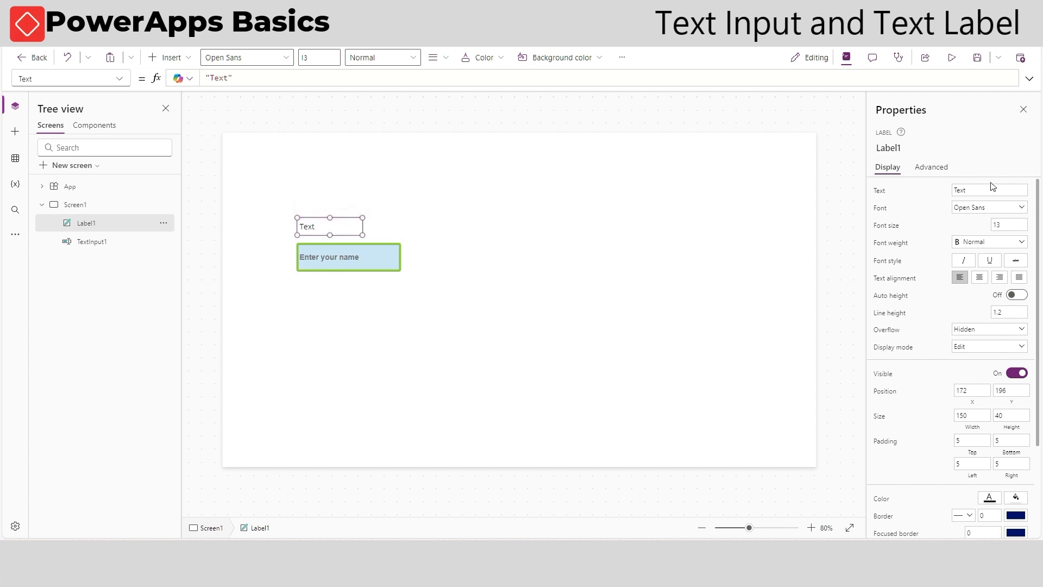
Set the label's text to Hello
scroll(979, 265, down, 3)
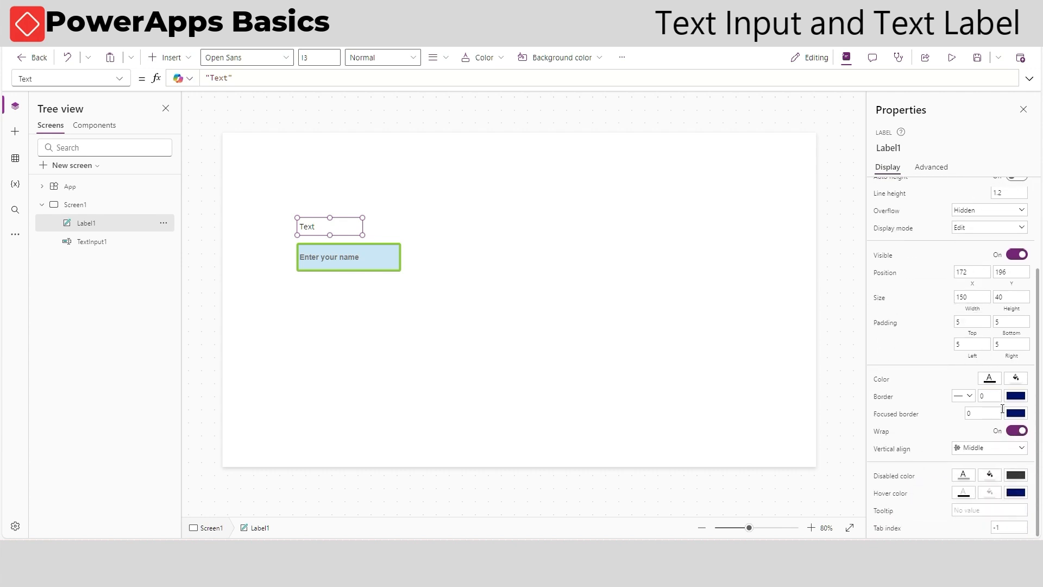
scroll(981, 248, up, 3)
click(985, 192)
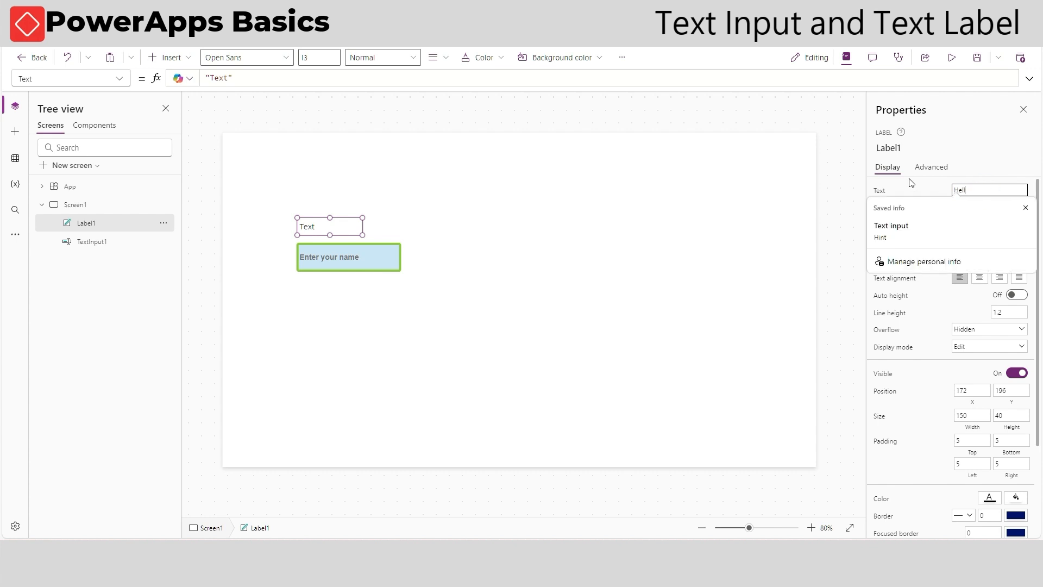
click(694, 208)
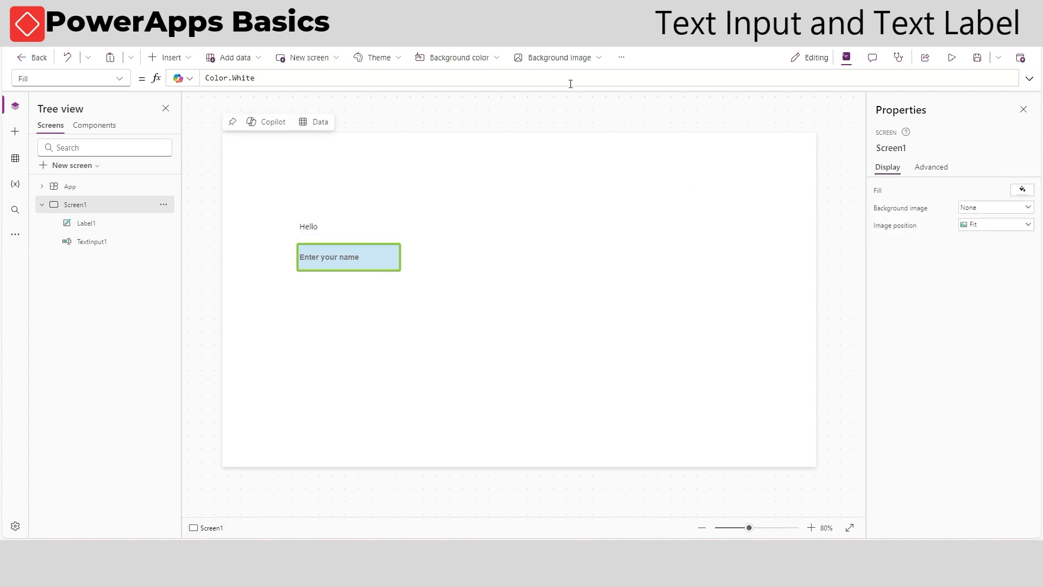
Change the label's Text formula to "Hello"&TextInput1.Text
click(393, 269)
click(333, 195)
click(325, 228)
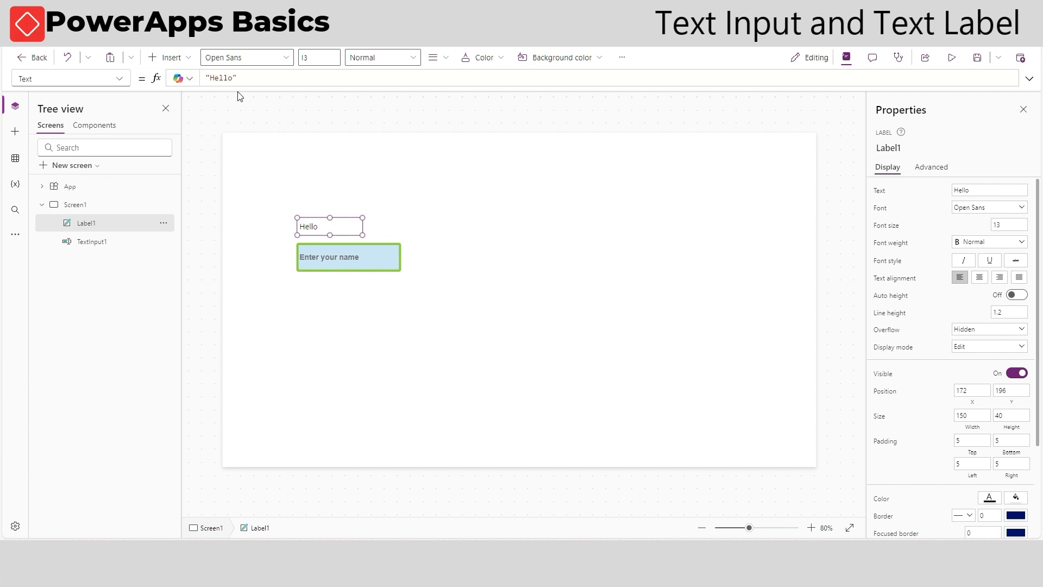
click(314, 82)
text(&Te)
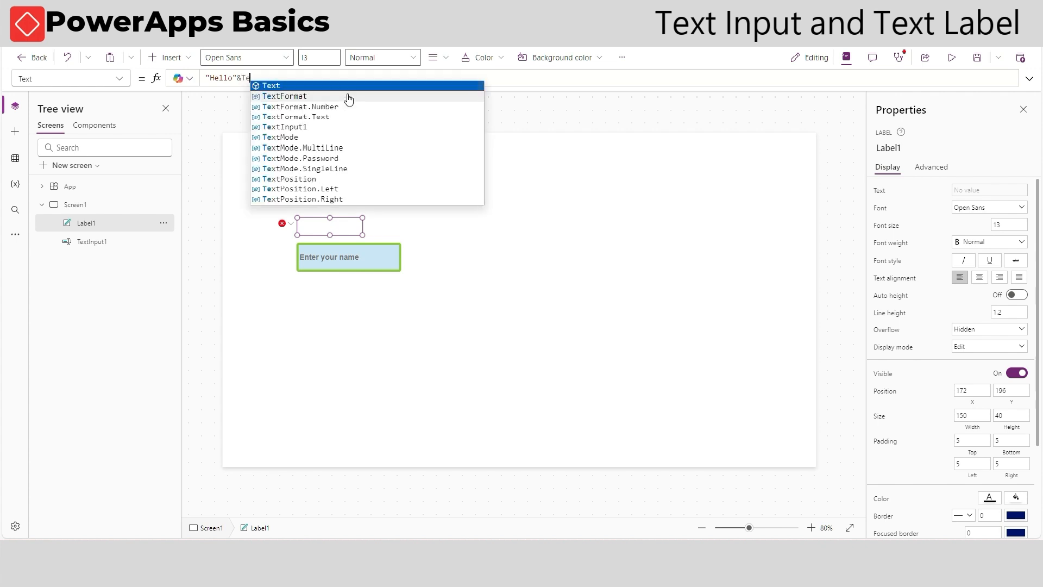
text(xtIn)
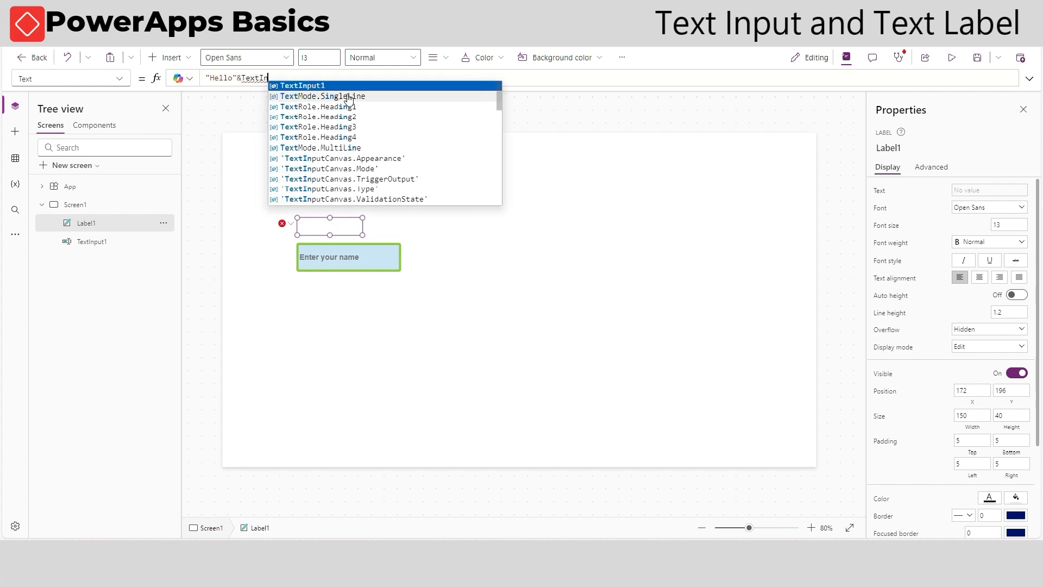
text(put1.Text)
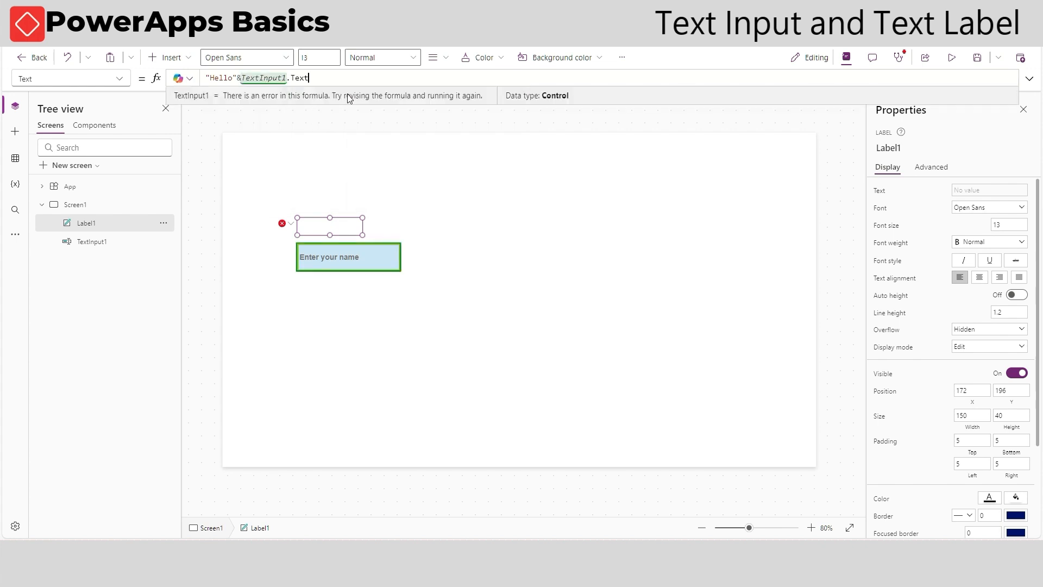
click(450, 169)
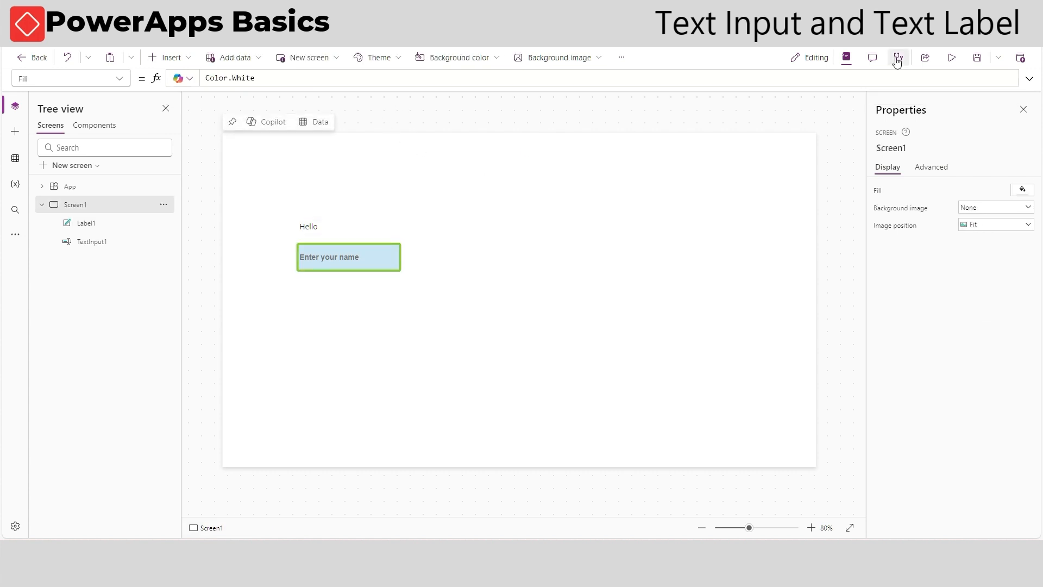
Preview the app and enter a name into the text input to test the greeting label
click(952, 57)
click(340, 231)
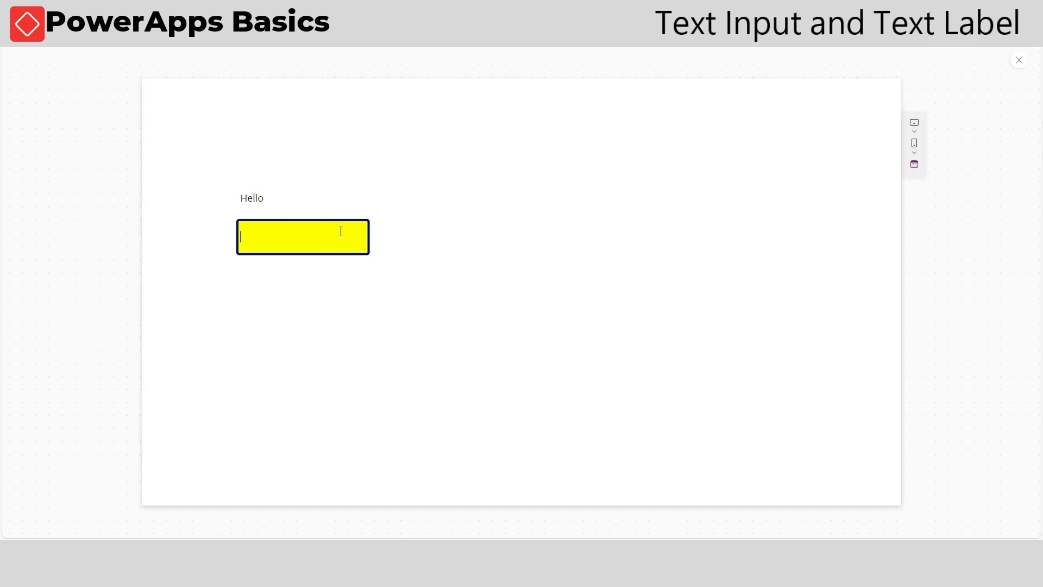
text(John)
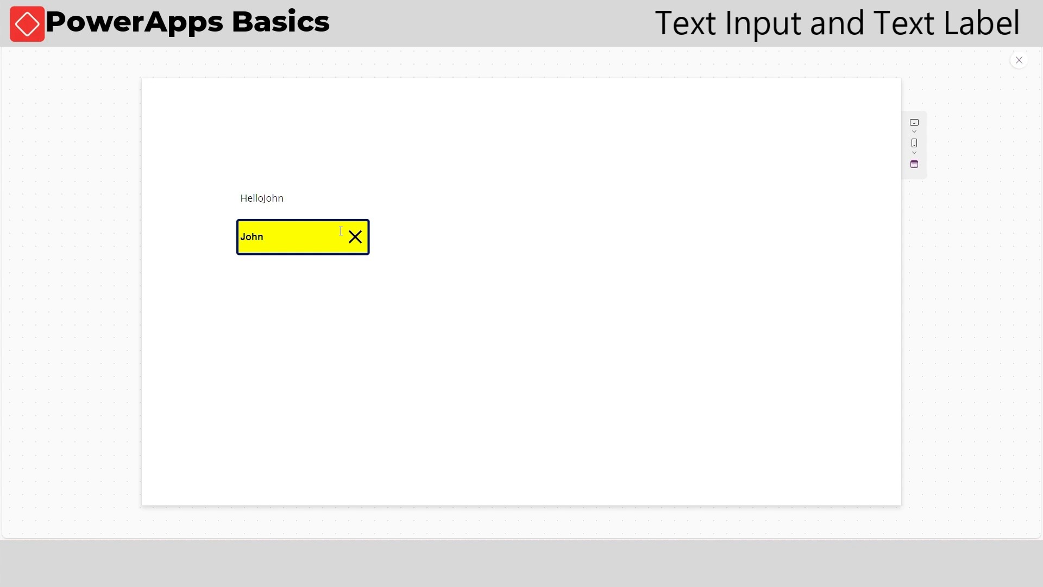